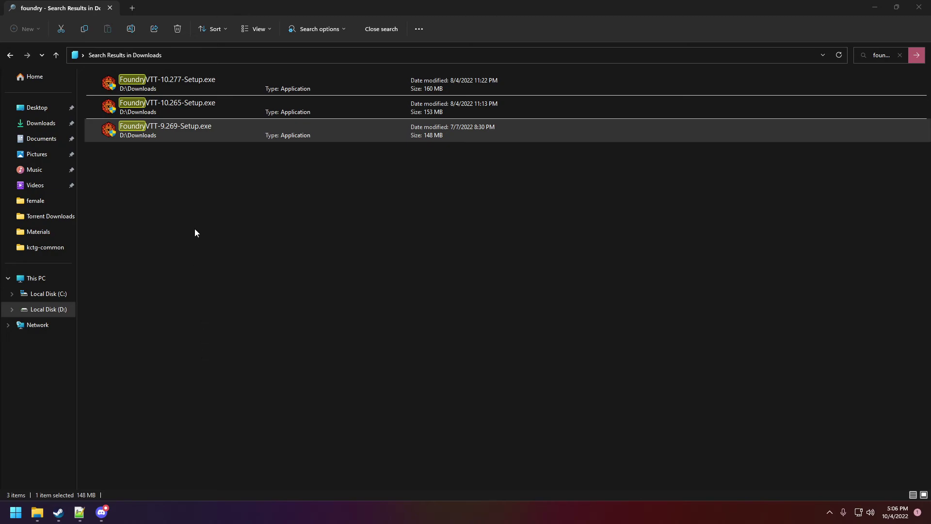
Install Foundry Virtual Tabletop from FoundryVTT-9.269-Setup.exe, launch it, and close the Knowledge Base browser window.
click(182, 138)
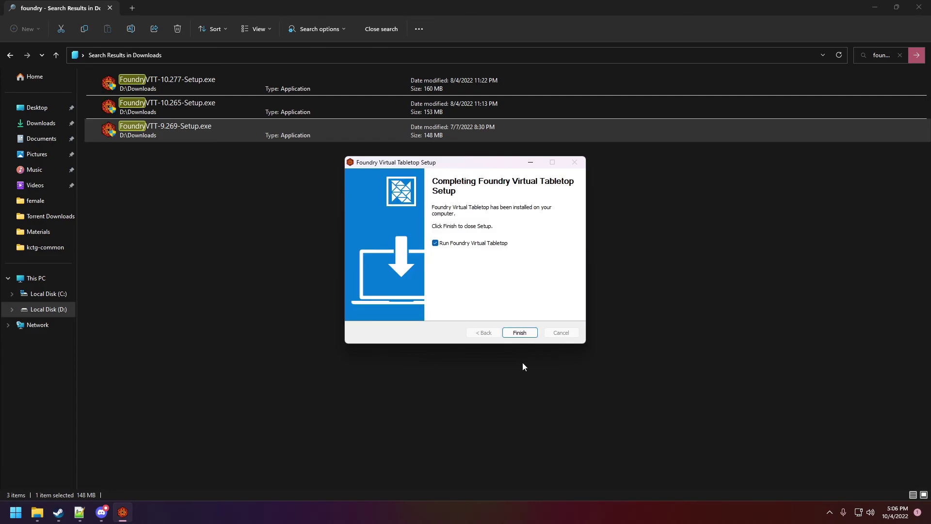
click(521, 332)
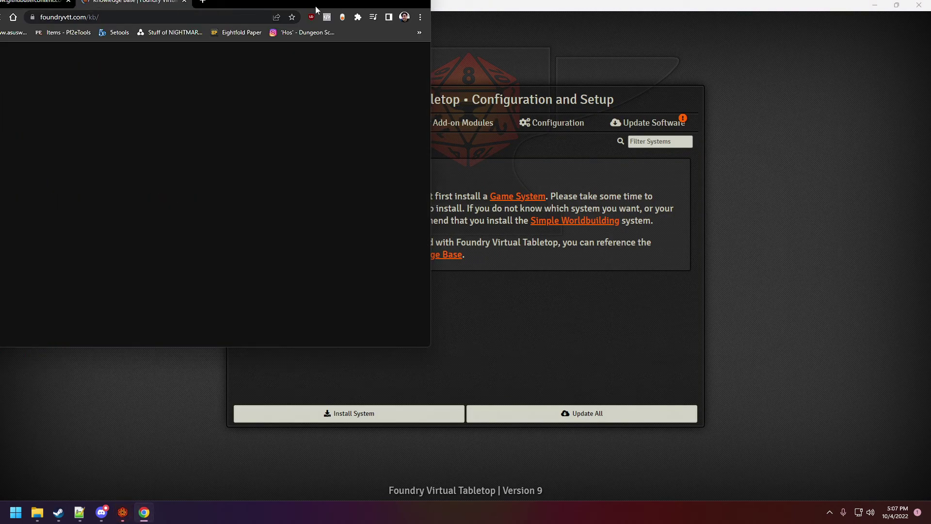
drag(316, 4, 542, 103)
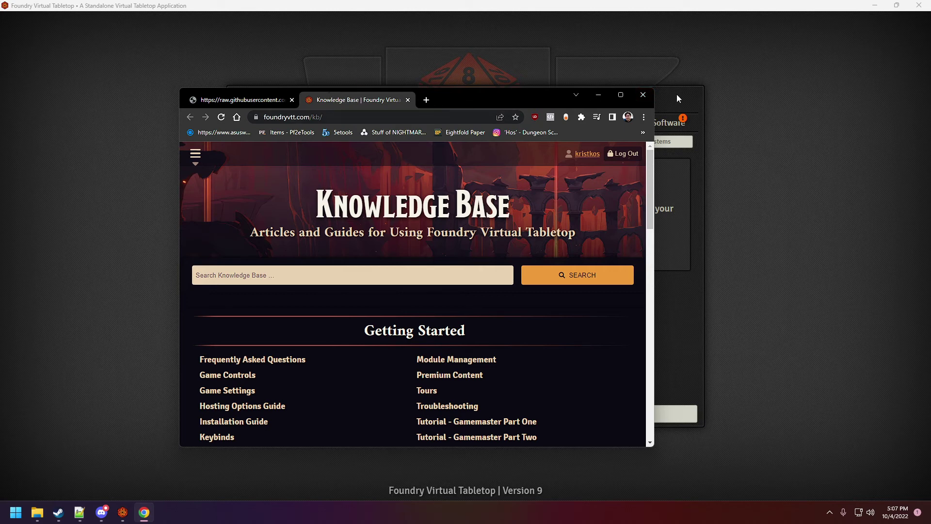
click(643, 95)
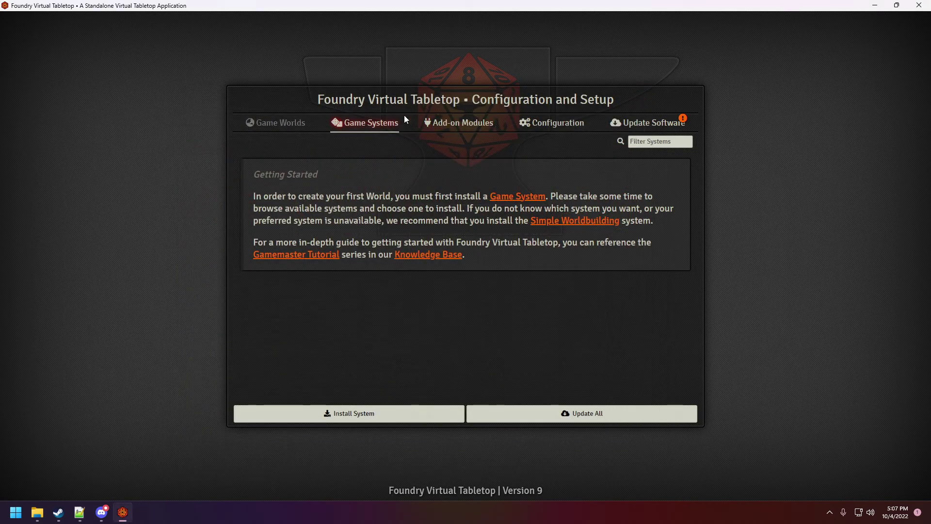
Uninstall the Pathfinder 2 PDF Import add-on module and confirm its deletion.
click(429, 123)
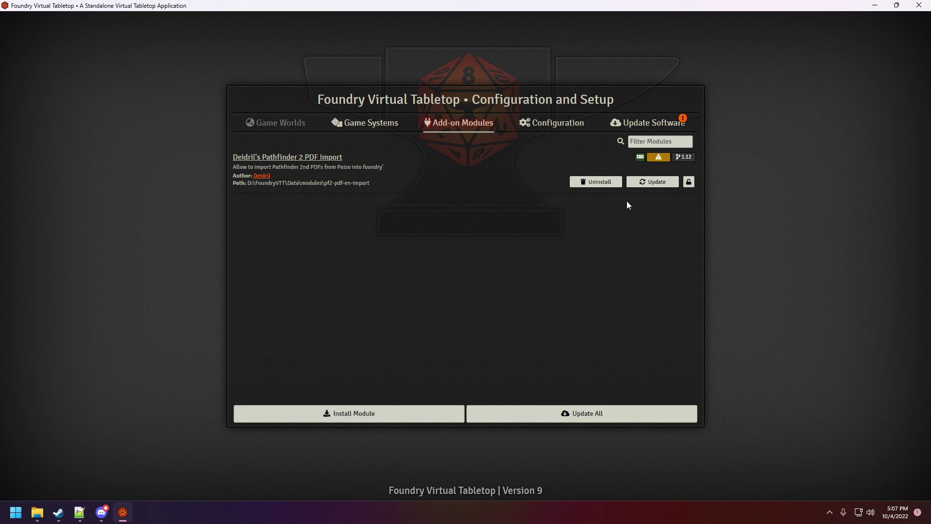
click(595, 182)
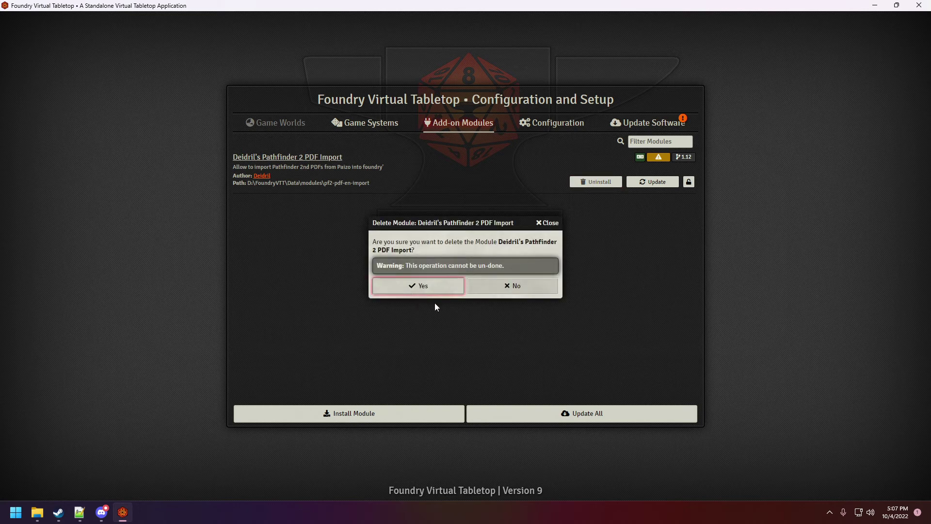
click(412, 285)
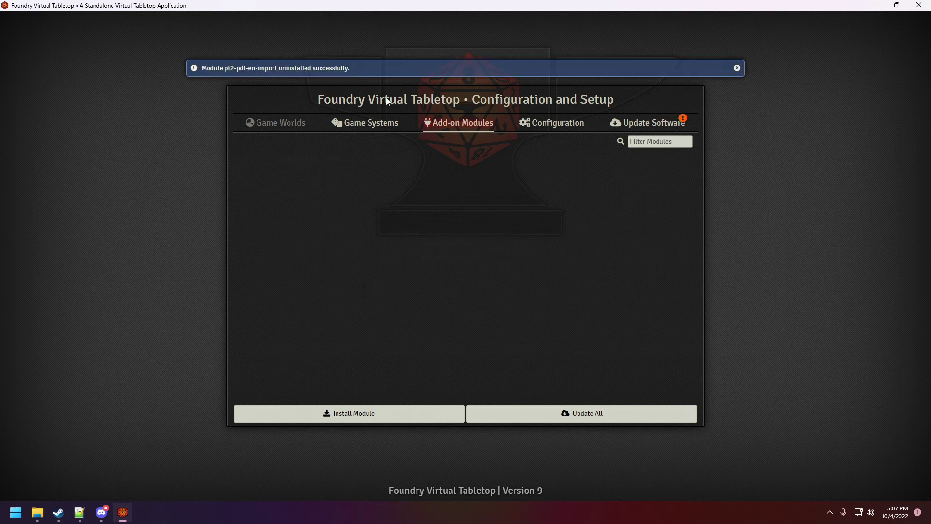
Filter the available modules by "pdf", install PDF to Foundry (PF2e), and move the package window aside.
click(357, 408)
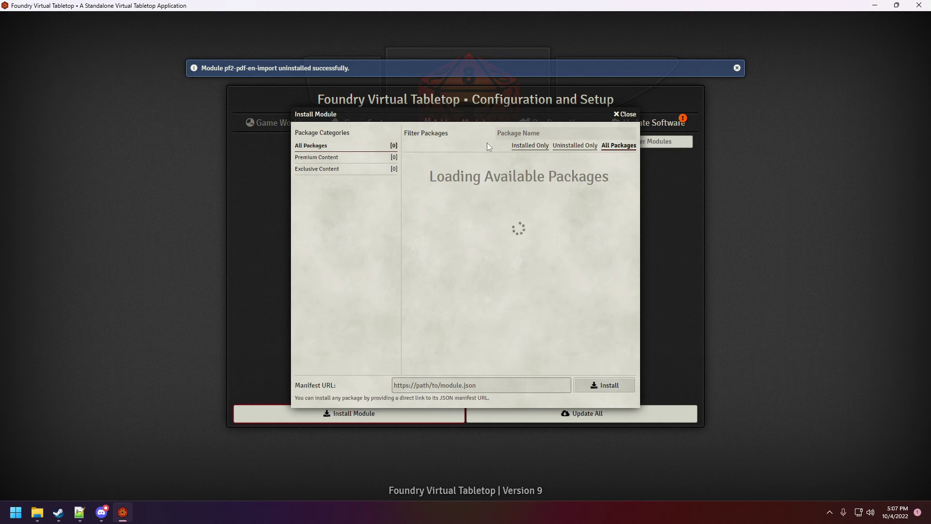
click(538, 133)
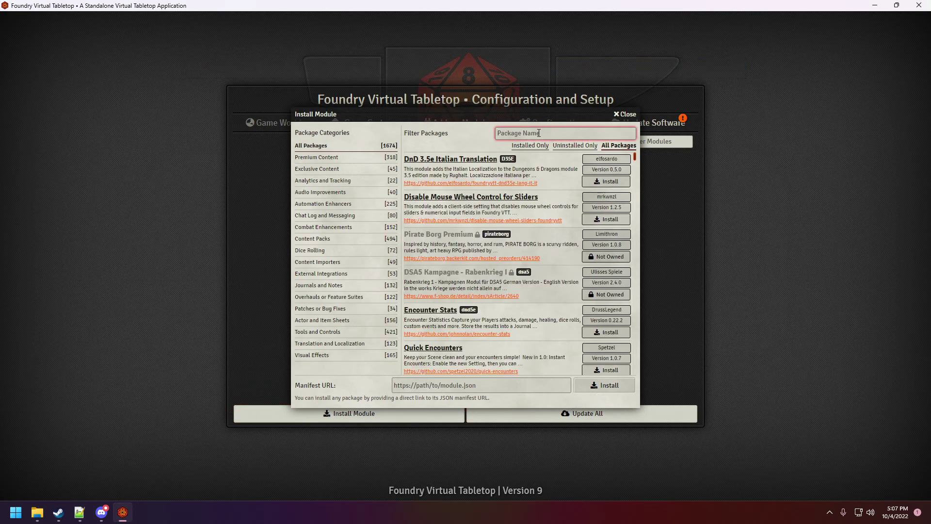
text(pdf)
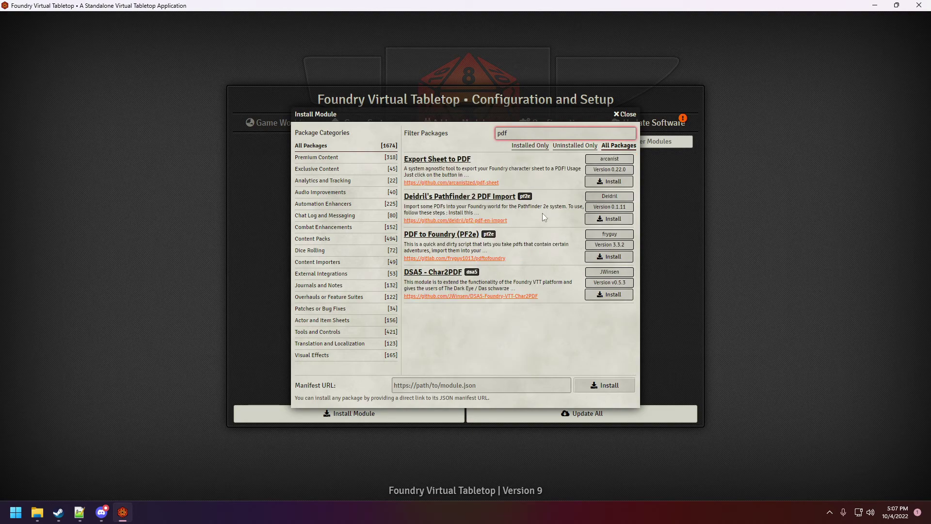
click(611, 256)
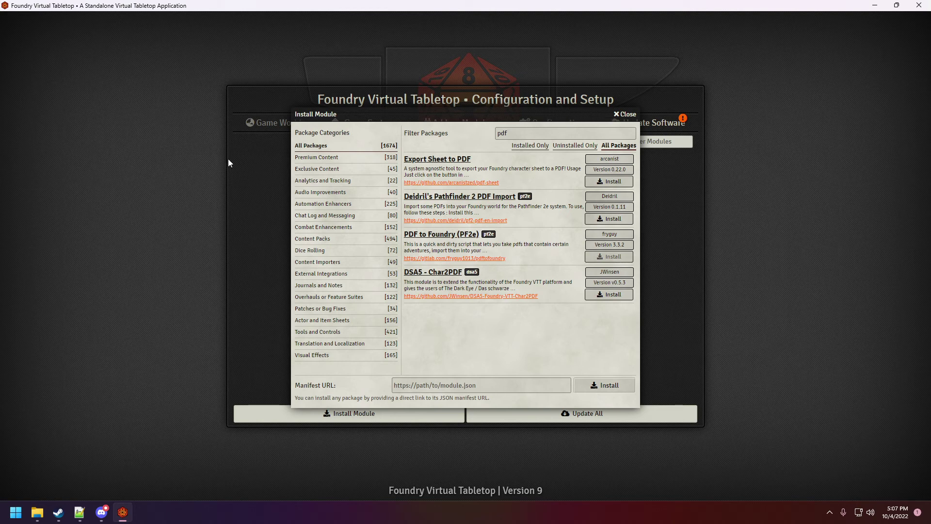
drag(518, 114, 97, 223)
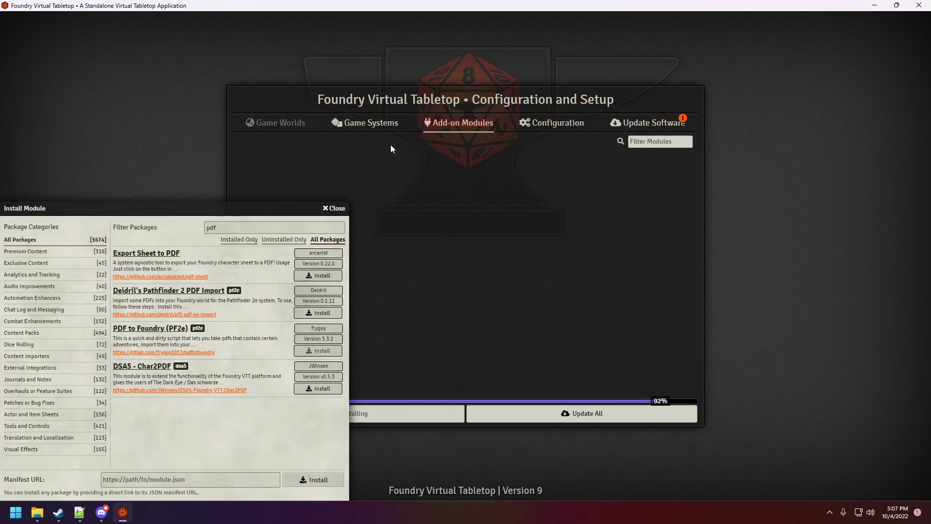
Filter the available game systems by "path", install Pathfinder Second Edition (Official), and close the package window.
click(369, 122)
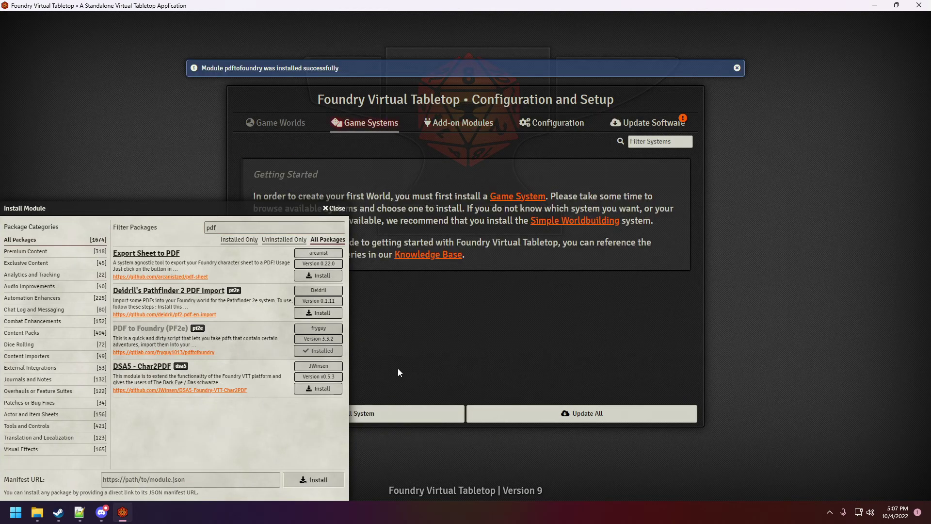
click(416, 418)
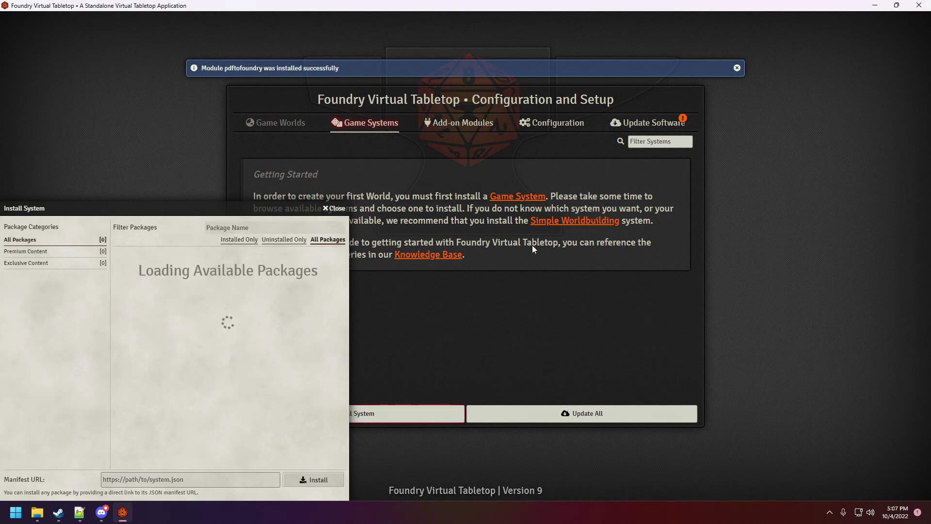
click(256, 228)
text(pat)
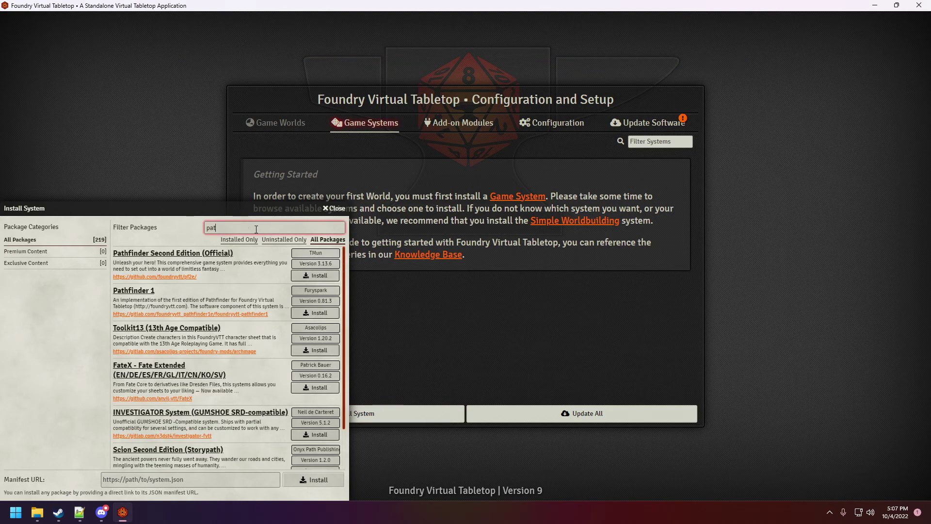
text(h)
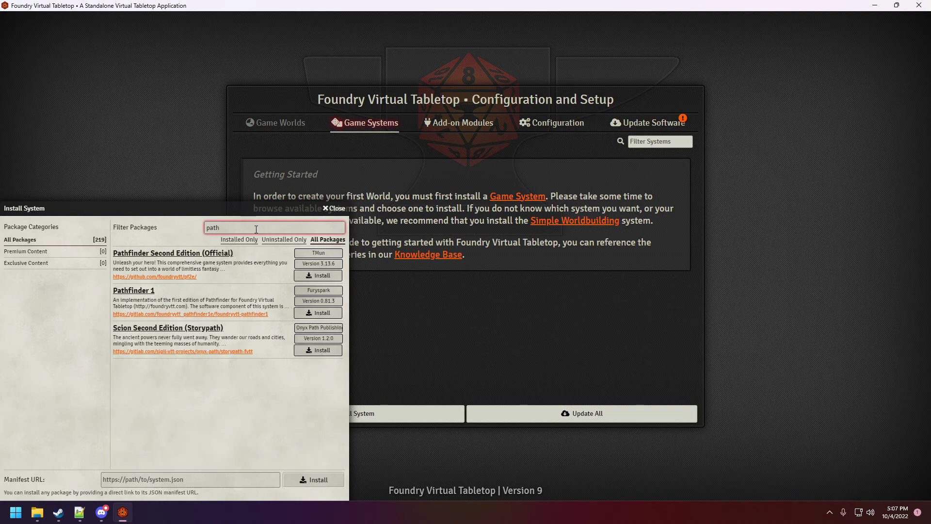
click(313, 276)
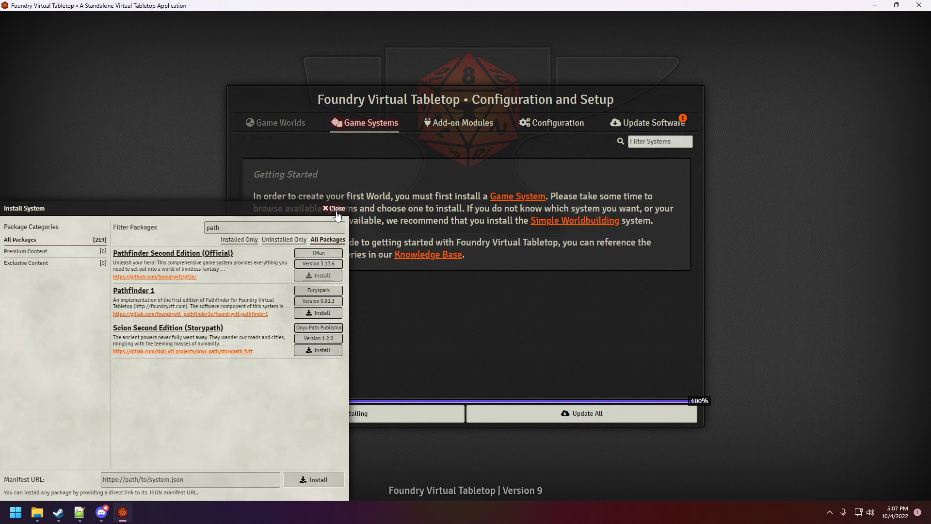
click(337, 210)
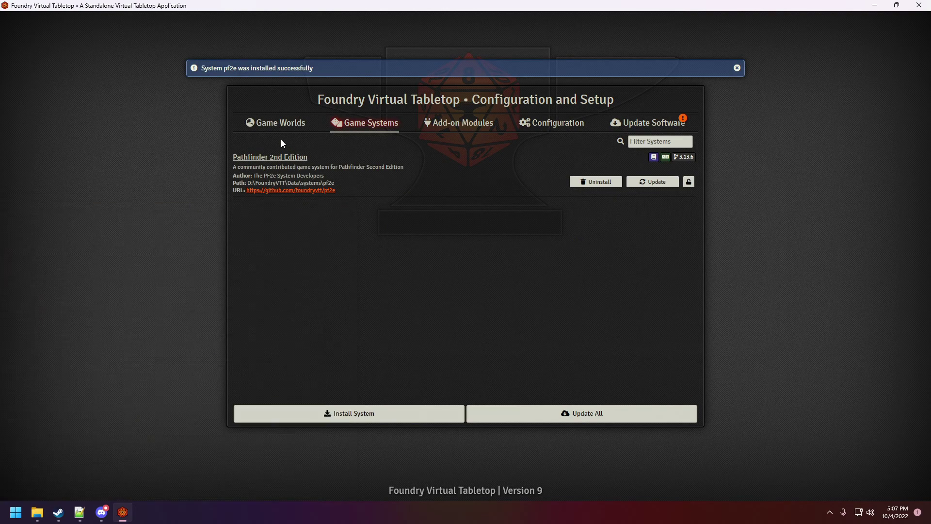
Start a new game world and title it "Agents of Edgewatch Troubles in Otari".
click(276, 123)
click(349, 412)
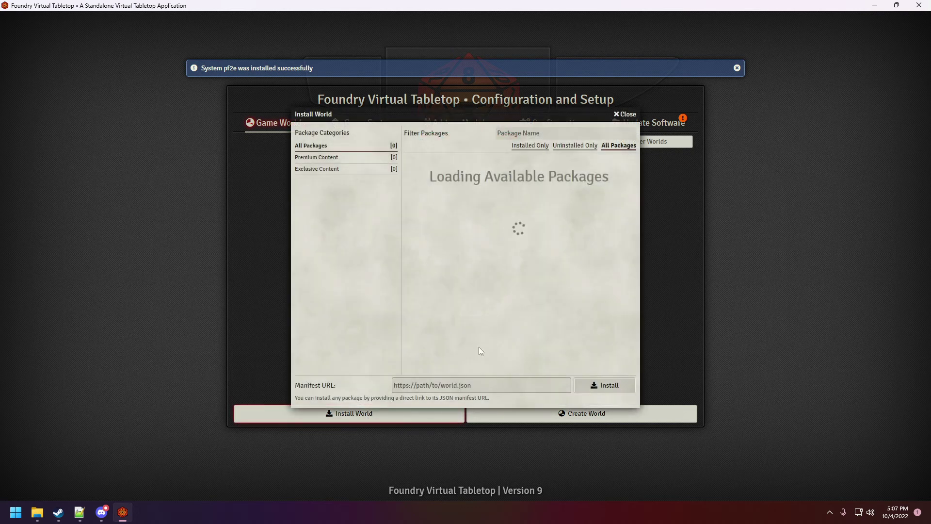
click(625, 114)
click(586, 411)
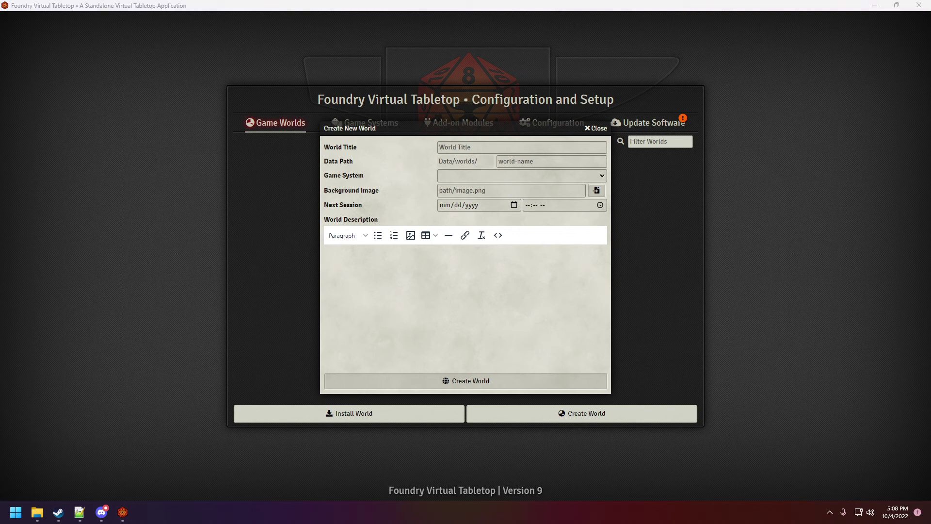
click(482, 148)
text(Agen)
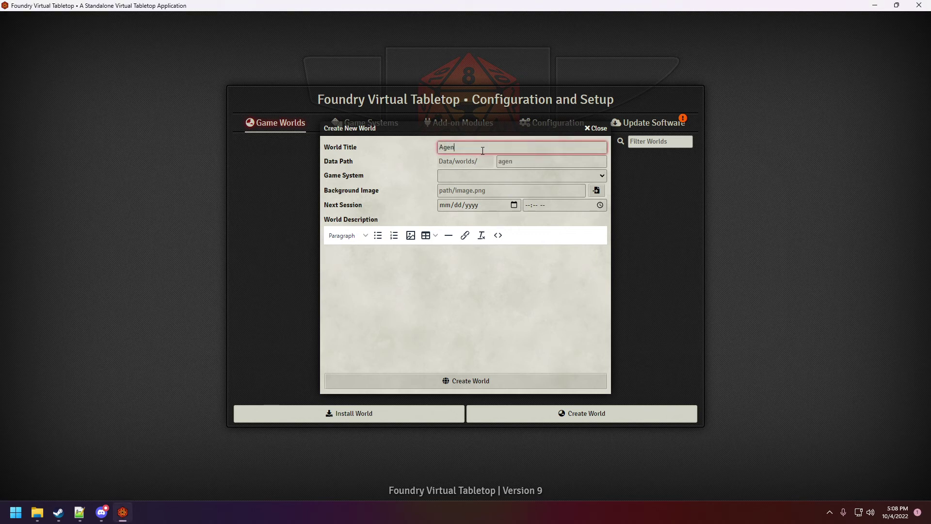
text(ts of a)
text(dgewatch Troubles in Otari)
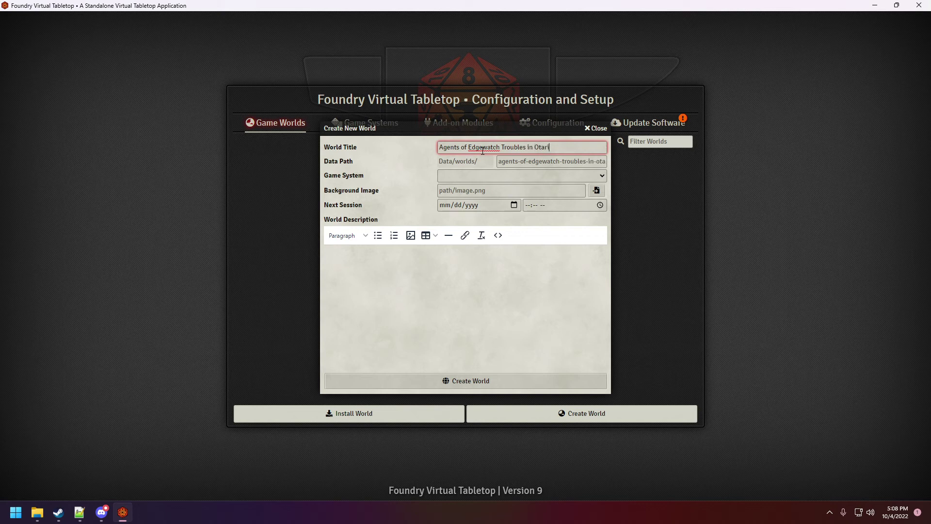
Create and launch the world with Pathfinder 2nd Edition as its game system and a short test description.
click(503, 177)
click(506, 193)
click(436, 286)
text(Tedst)
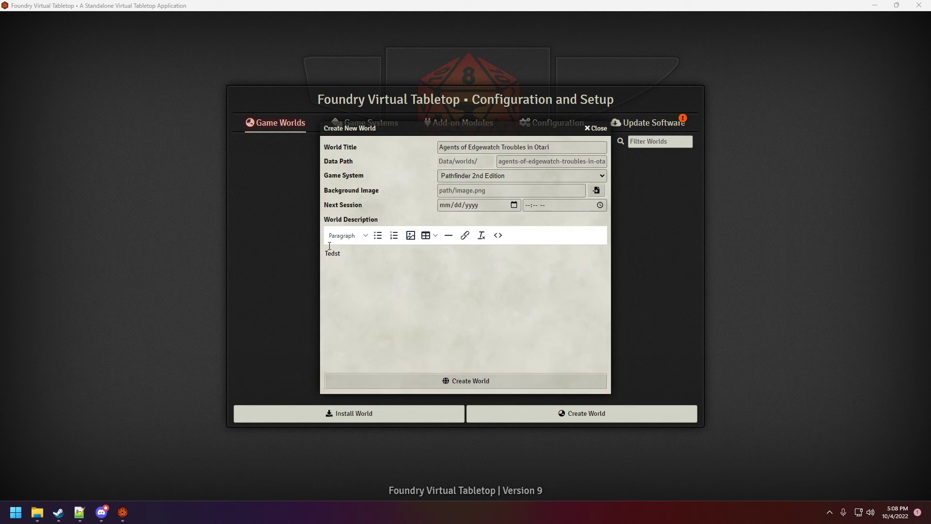
drag(328, 247, 352, 259)
text(tes)
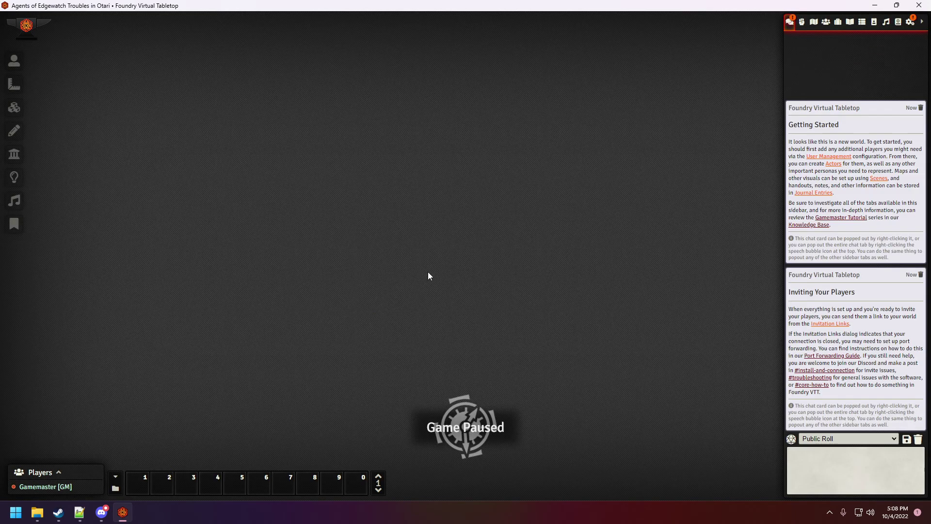
Permanently clear all messages from the world's chat log.
click(918, 439)
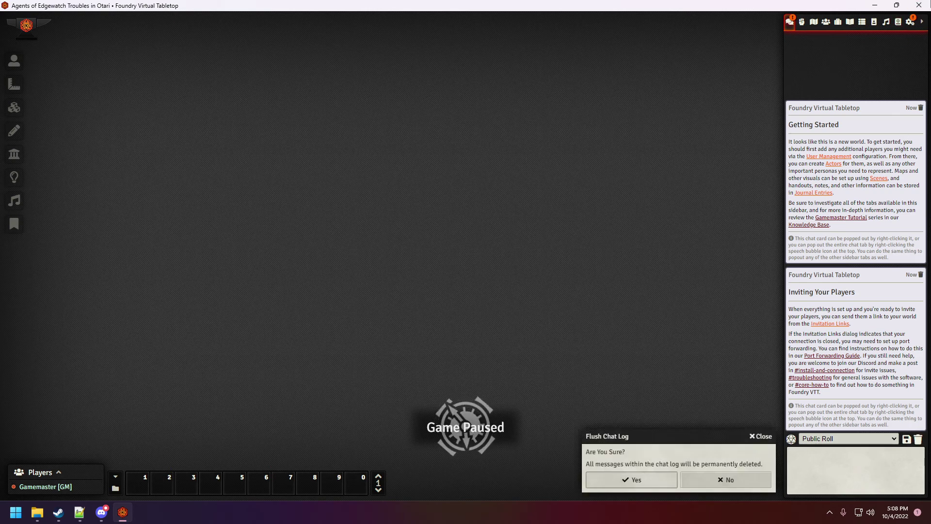
click(649, 484)
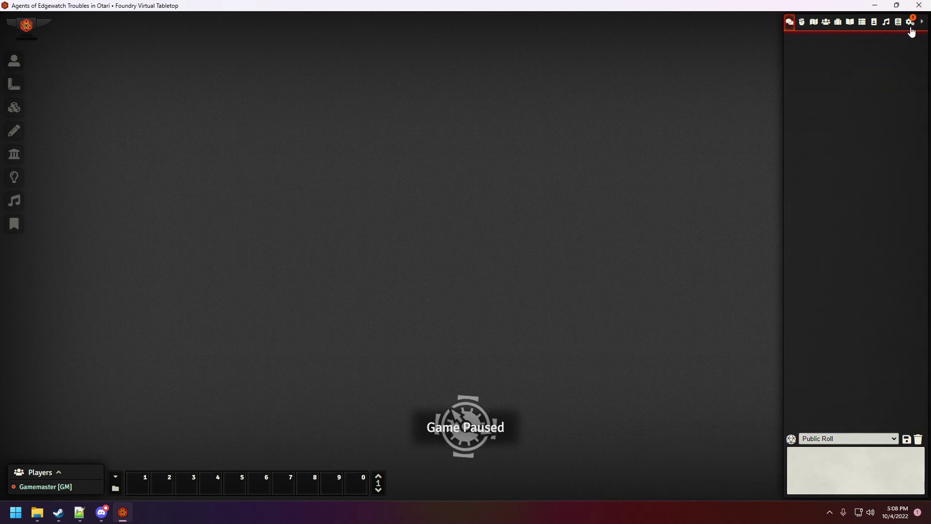
Enable the PDF to Foundry Importer module for the current world and save the module settings.
click(910, 22)
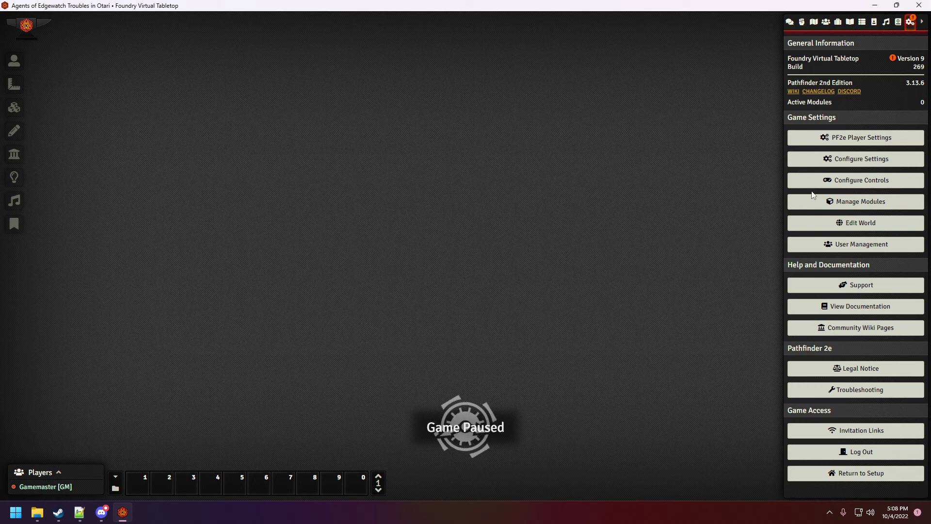
click(856, 201)
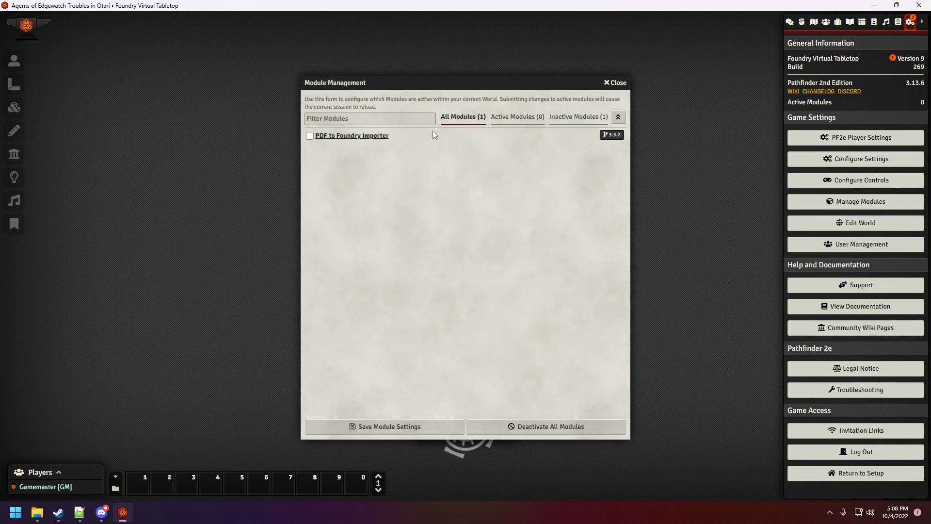
click(309, 137)
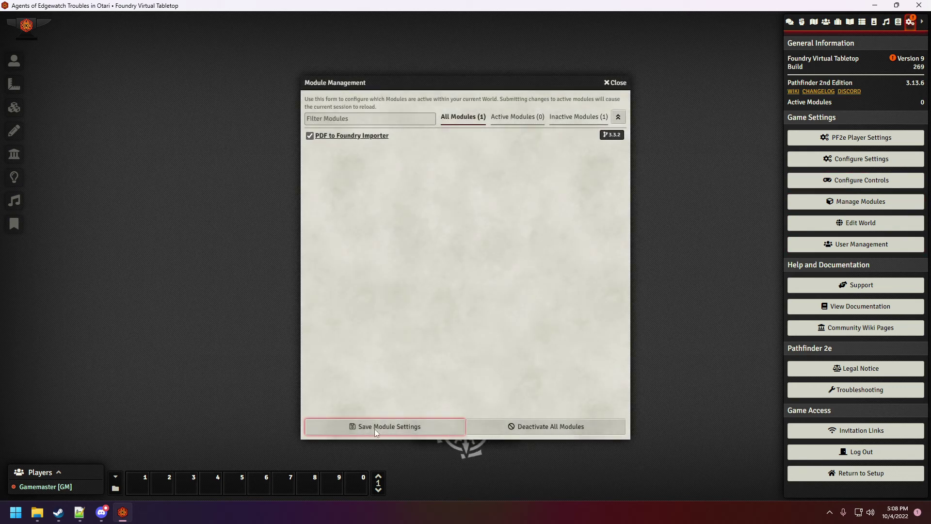
click(375, 428)
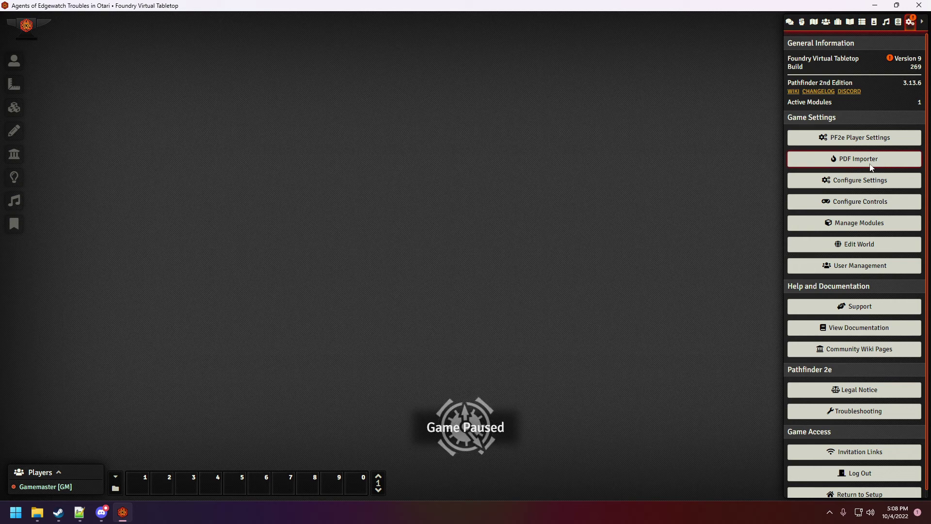
Open the PDF Importer, view the supported adventure paths, and choose PZO90157E.pdf from the Desktop as the source PDF.
click(882, 160)
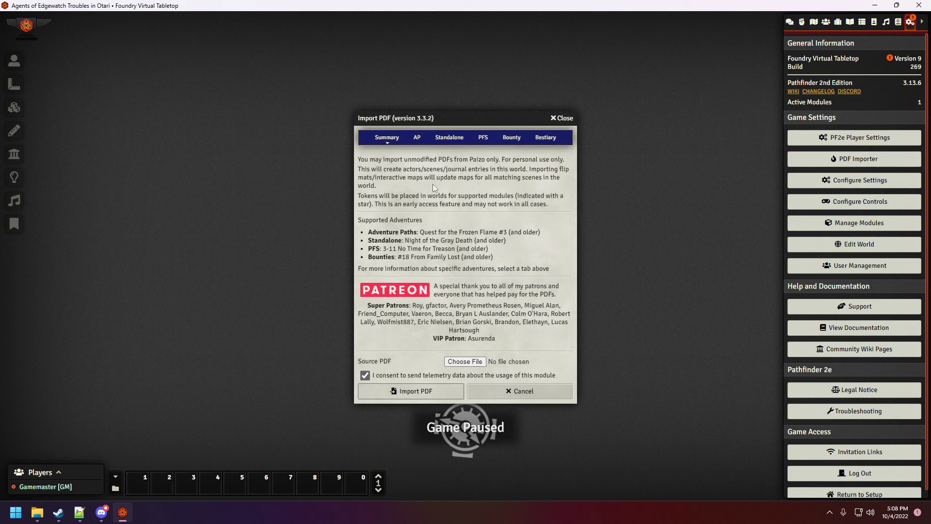
click(417, 137)
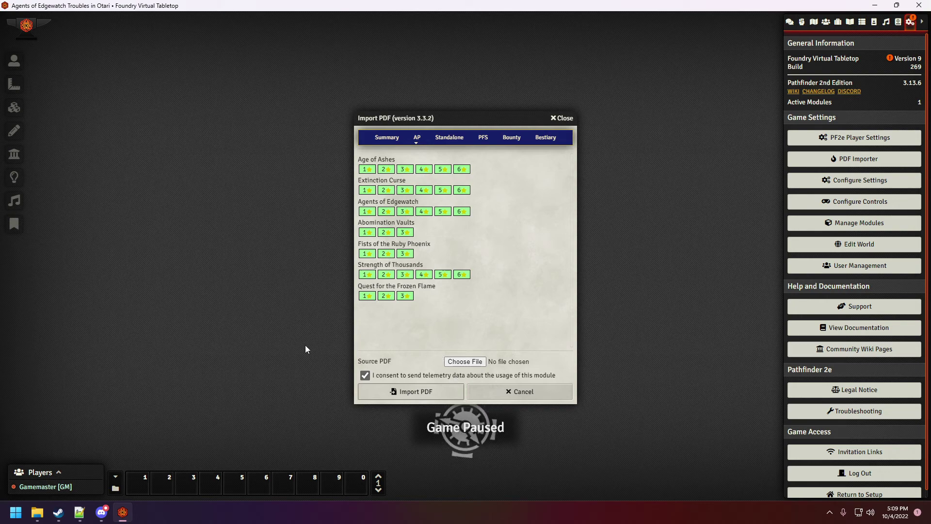
click(464, 362)
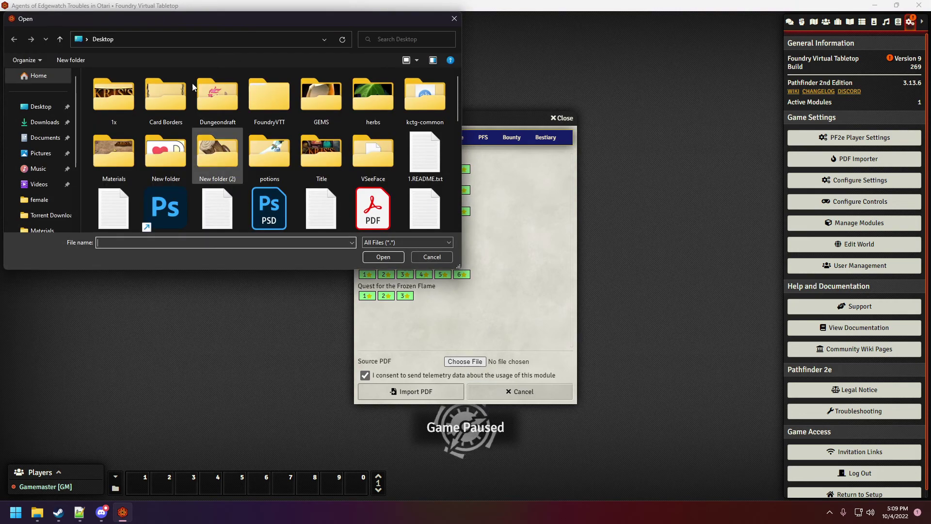
scroll(253, 154, down, 2)
scroll(248, 177, down, 5)
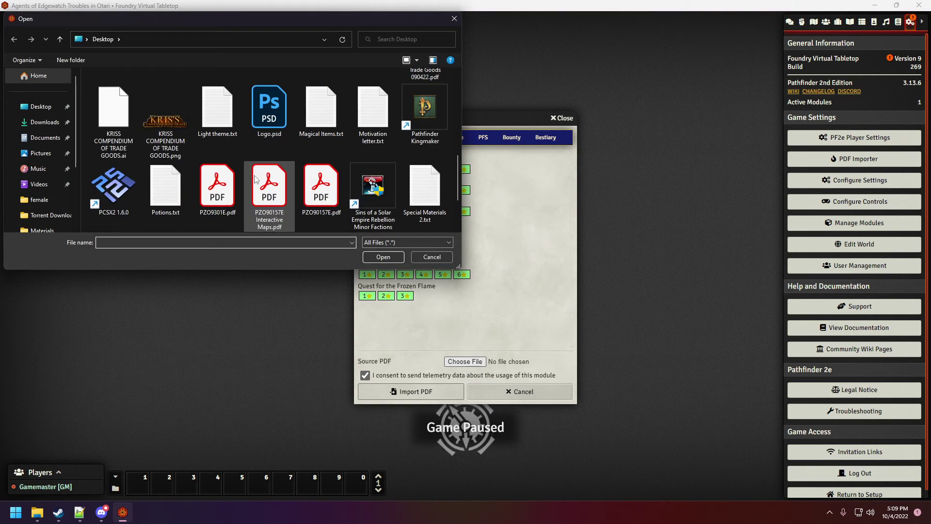
click(315, 192)
click(383, 256)
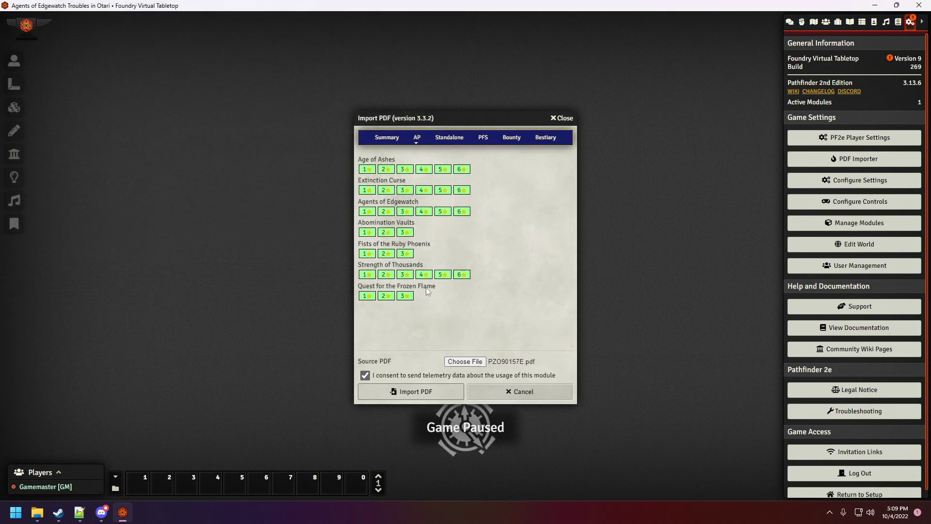
Import the chosen PZO90157E.pdf into the world and switch the canvas controls to the journal notes layer.
click(406, 392)
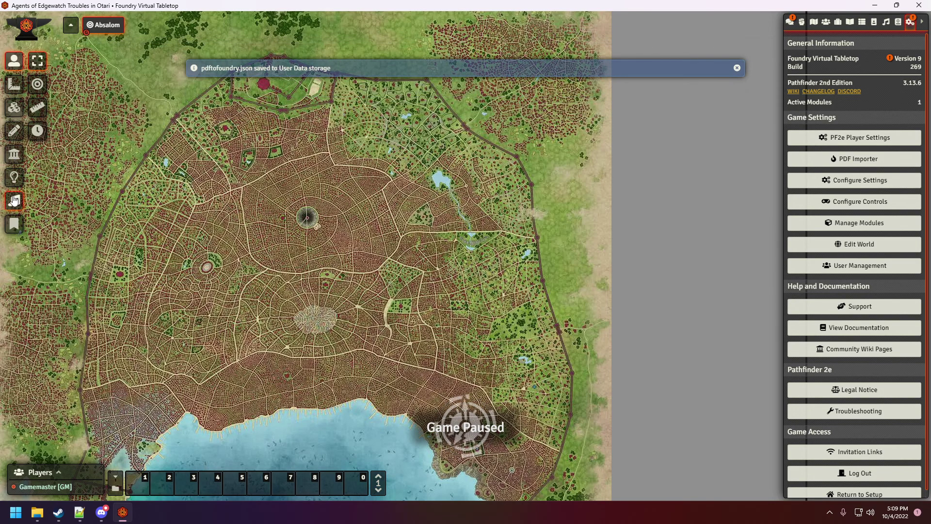
click(14, 201)
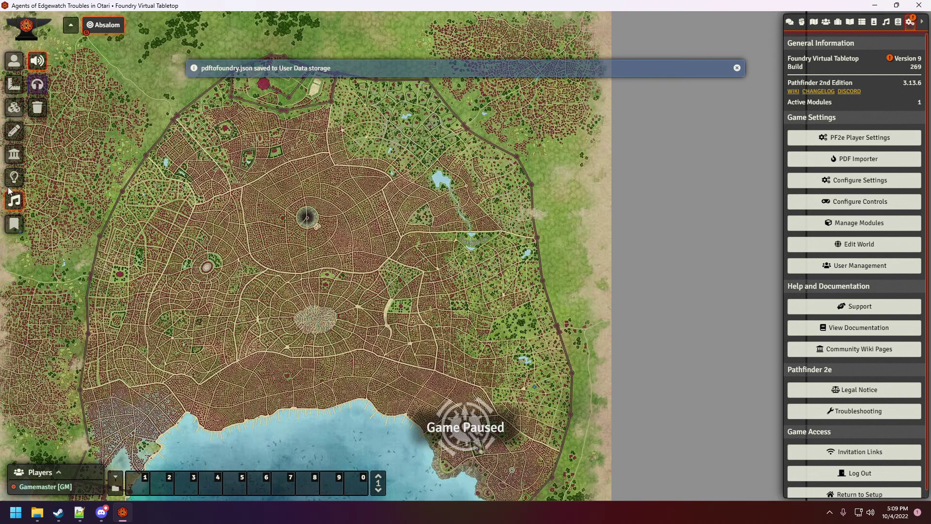
click(14, 223)
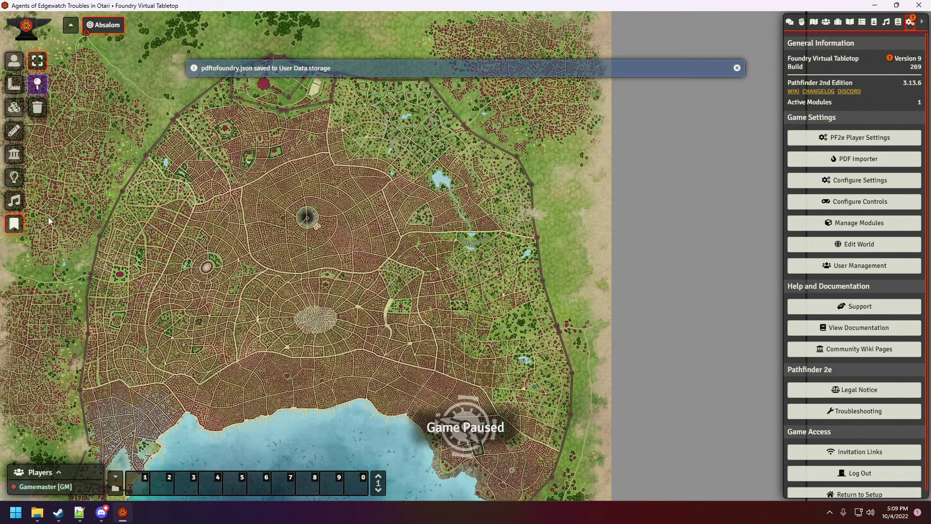
Expand the Agents of Edgewatch folder in the scenes directory and look through the imported scenes.
click(825, 22)
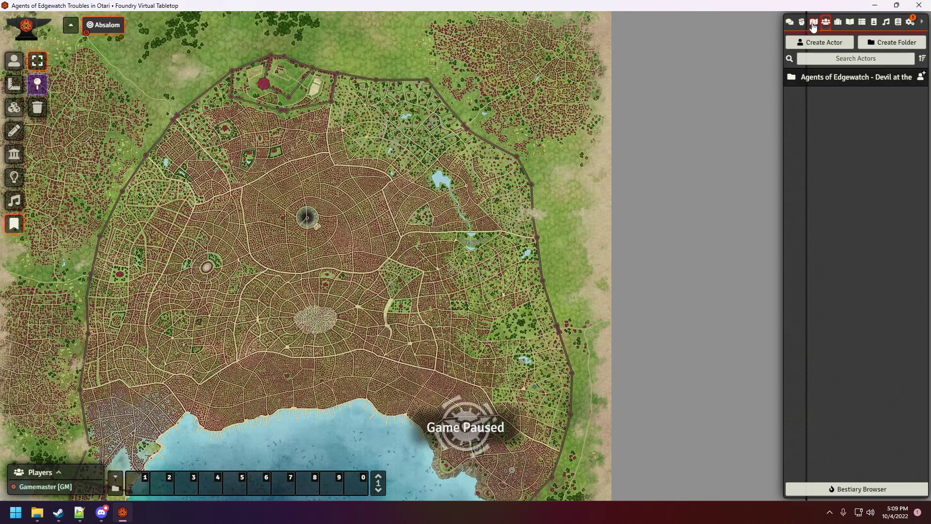
click(813, 23)
click(830, 80)
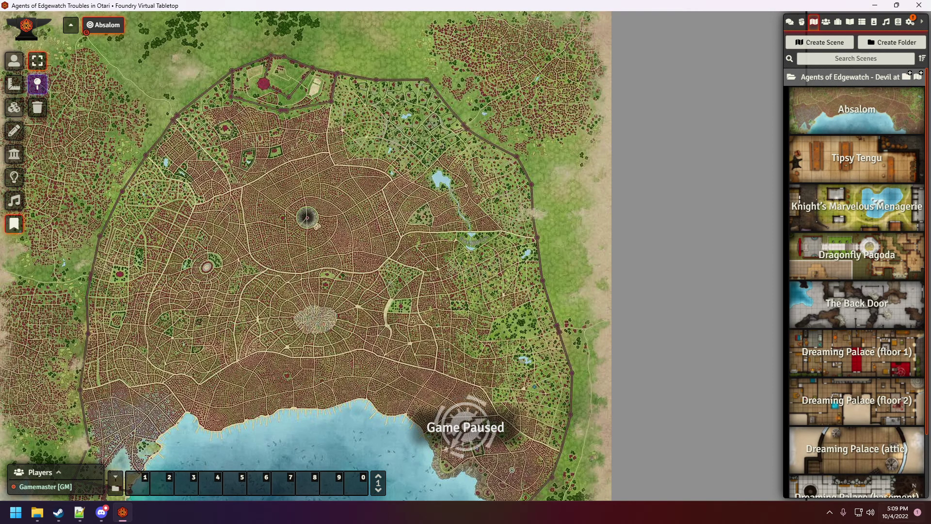
scroll(865, 410, down, 2)
scroll(865, 410, up, 2)
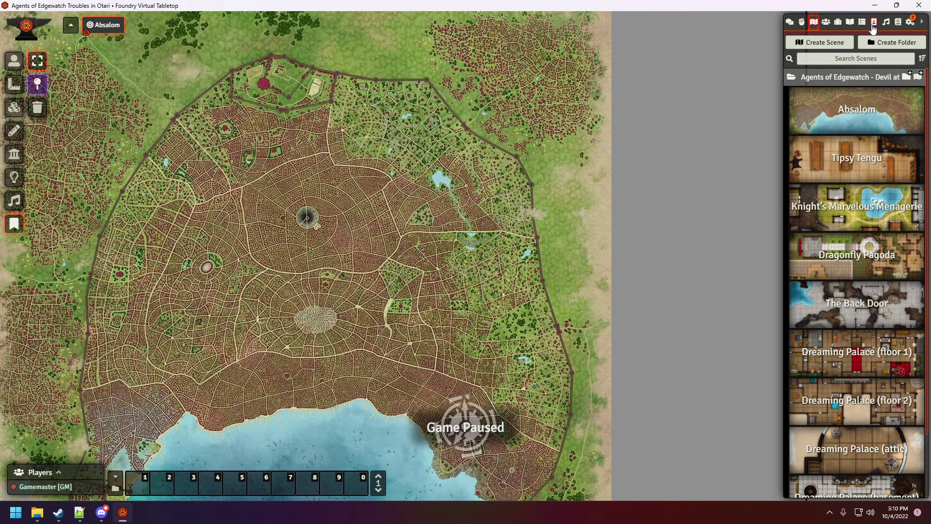
Import PZO90157E Interactive Maps.pdf from the Desktop with the PDF Importer and dismiss the resulting notifications.
click(909, 23)
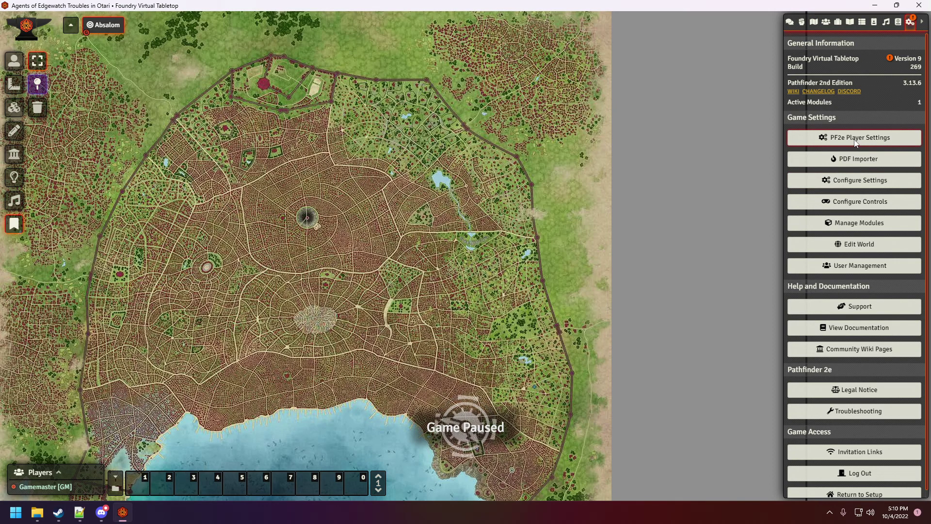
click(858, 158)
click(464, 361)
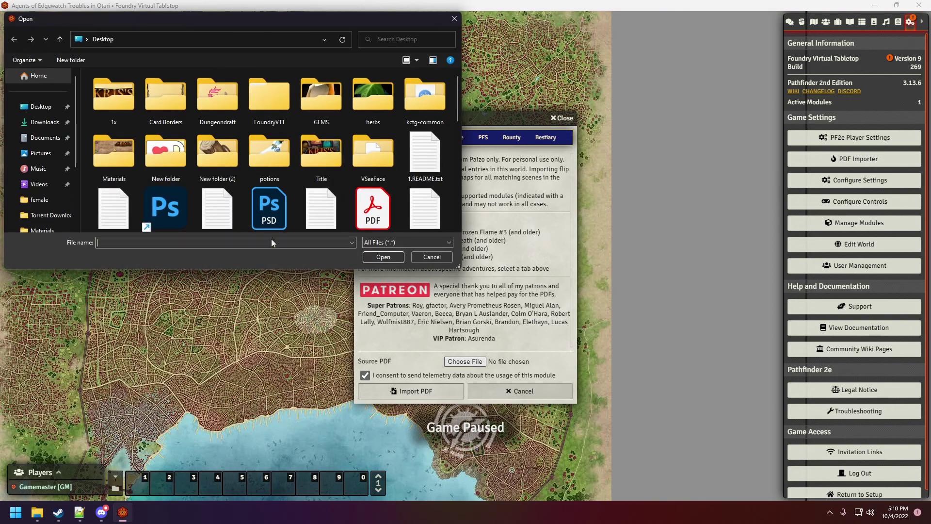
scroll(229, 217, down, 15)
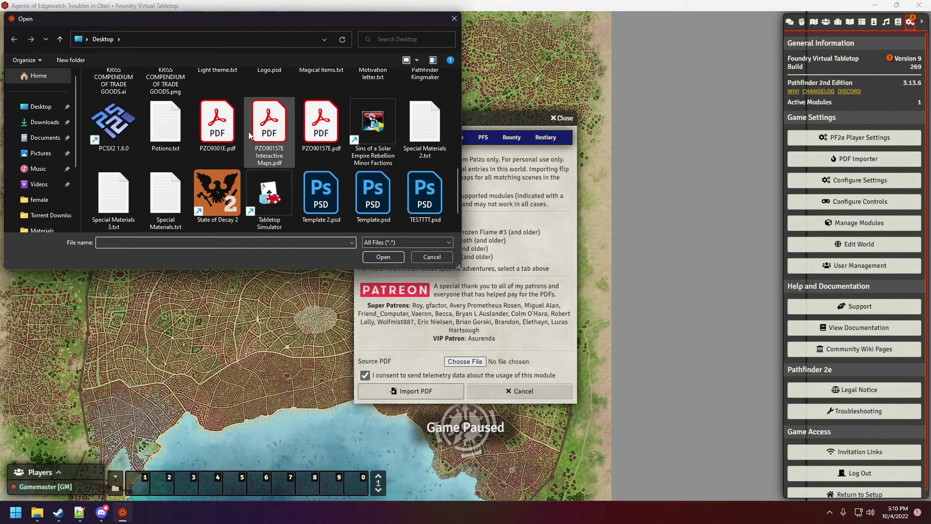
click(248, 132)
click(383, 256)
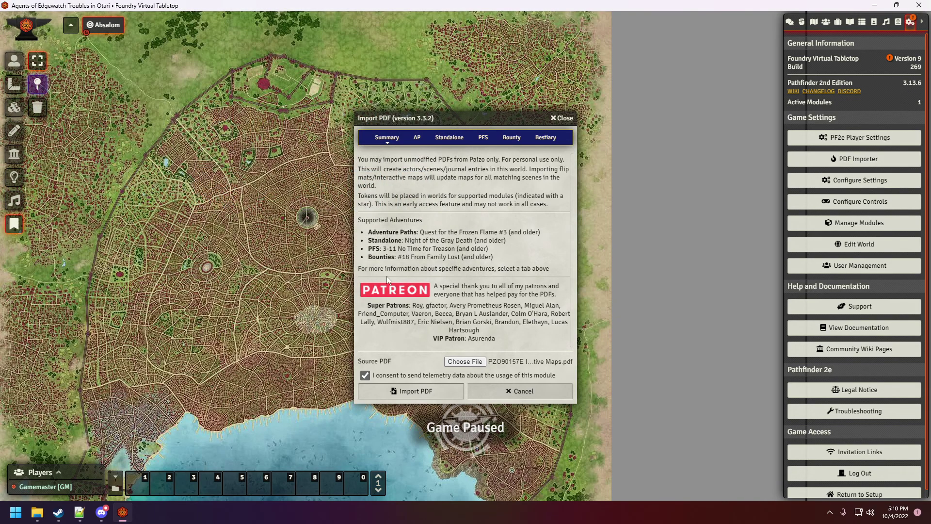
click(395, 392)
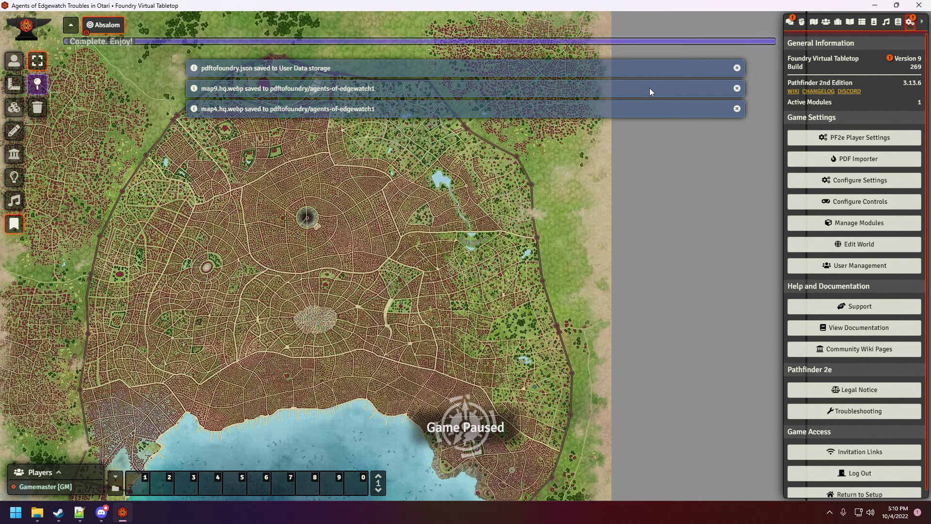
click(736, 68)
click(737, 68)
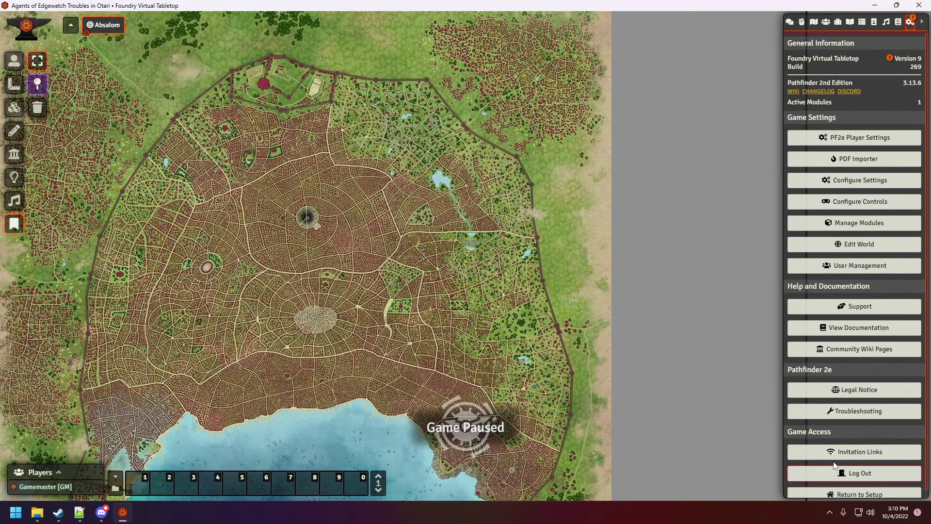
Look through the imported actors in the Agents of Edgewatch folder and view the Almiraj creature sheet.
click(824, 24)
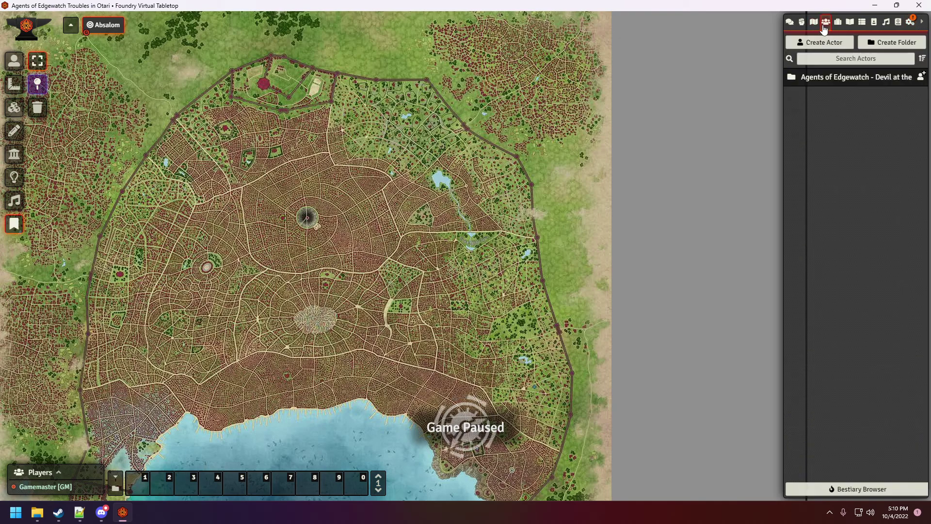
click(833, 82)
scroll(885, 273, down, 8)
scroll(885, 272, down, 15)
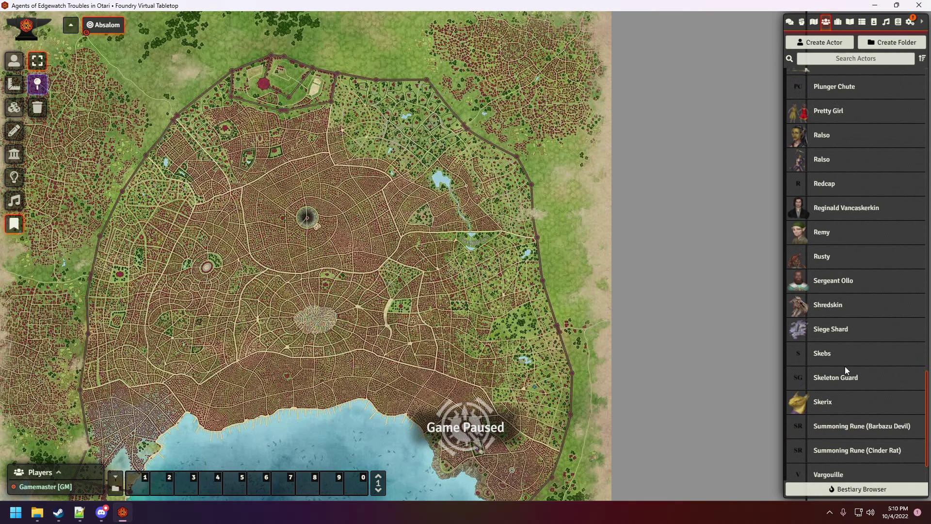
scroll(822, 260, up, 20)
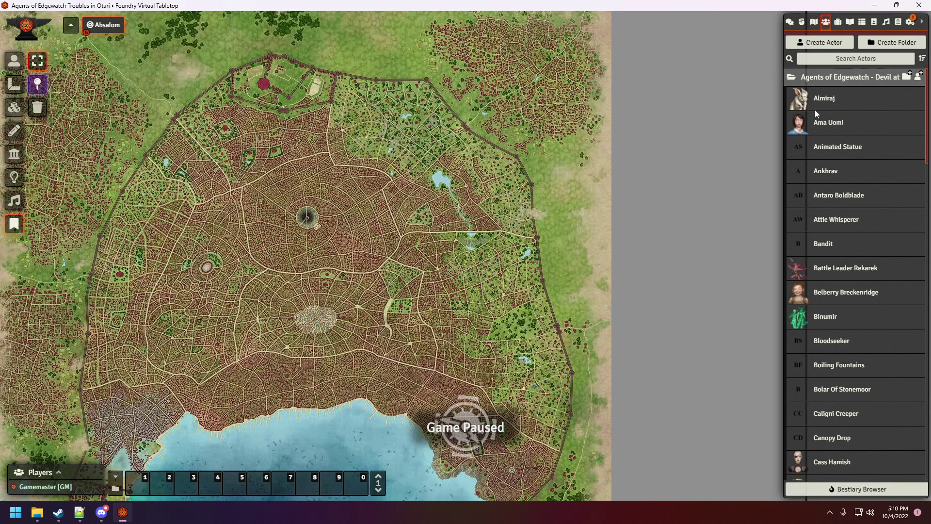
click(821, 99)
scroll(485, 291, down, 2)
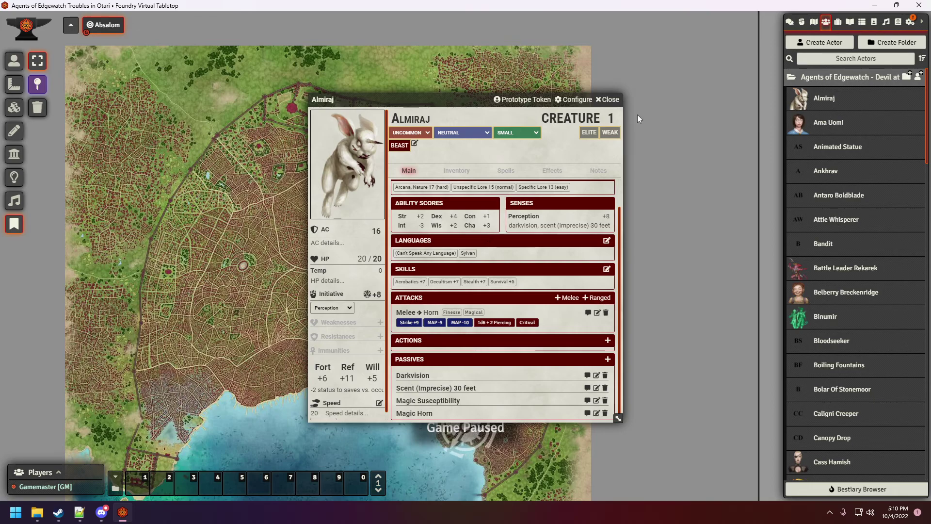
click(609, 99)
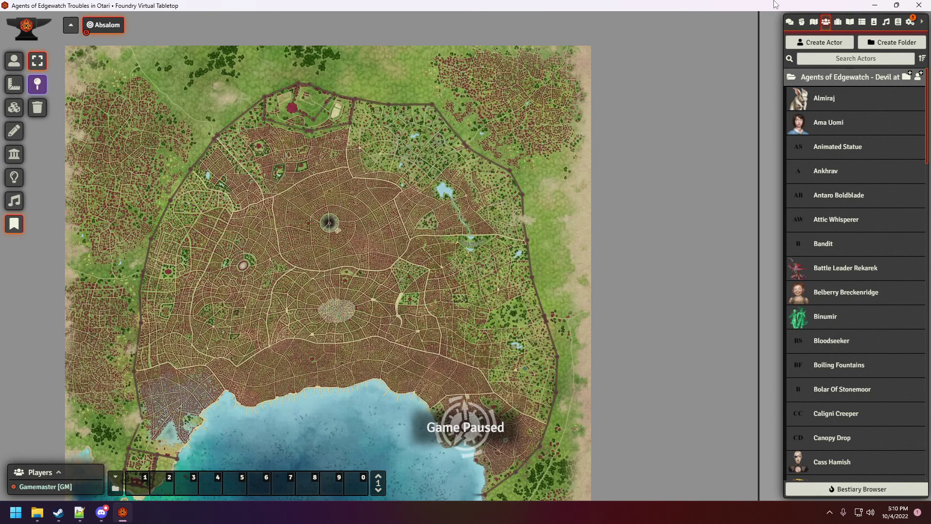
Close the running world and relaunch Foundry Virtual Tabletop to reach its setup screen.
click(910, 22)
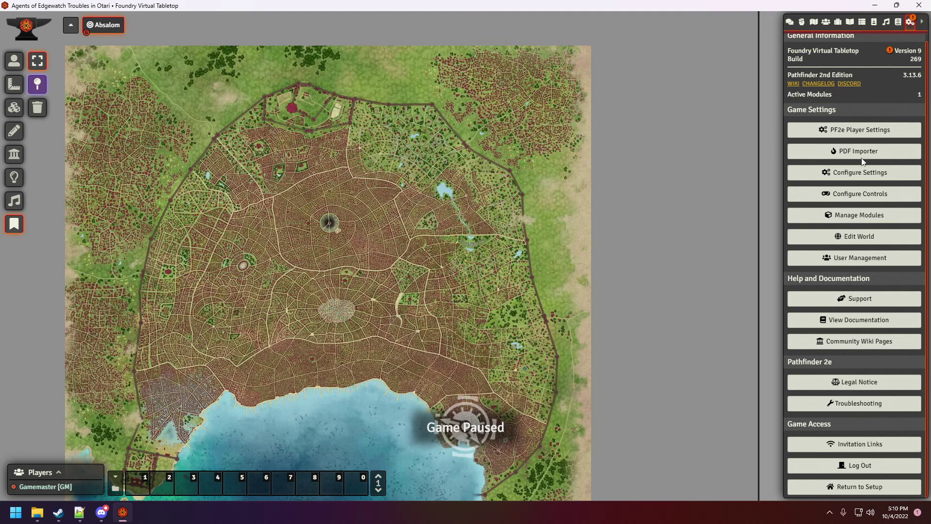
scroll(341, 292, up, 6)
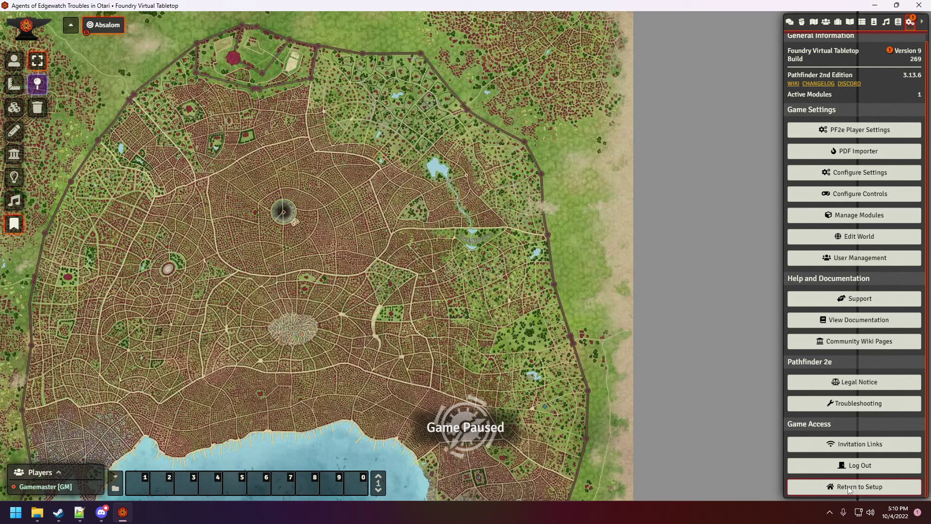
click(918, 7)
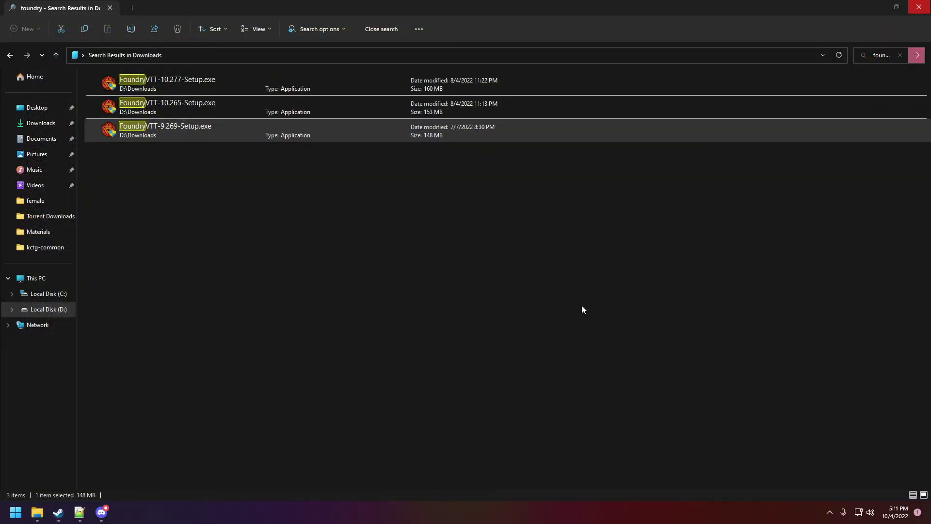
key(super)
text(fo)
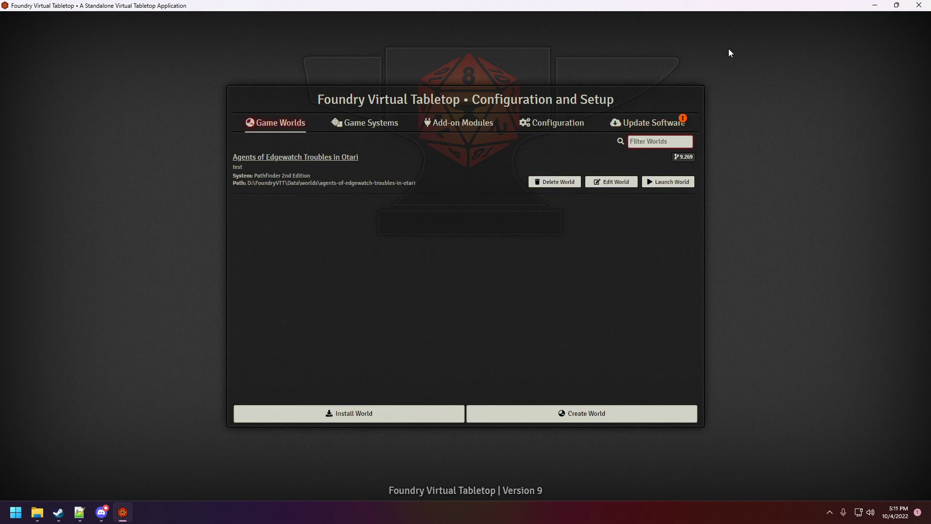
Check the Stable channel for a software update, skim the release notes and begin downloading version 10.
click(656, 126)
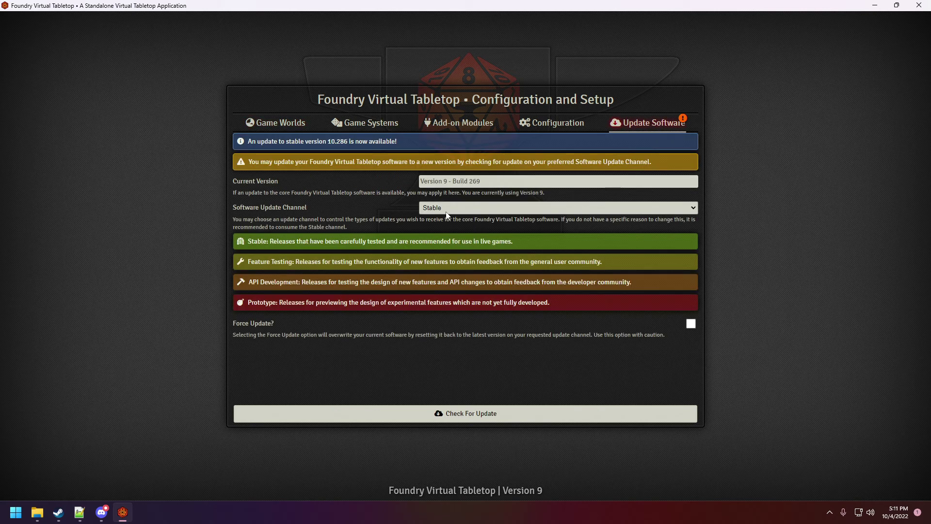
click(455, 412)
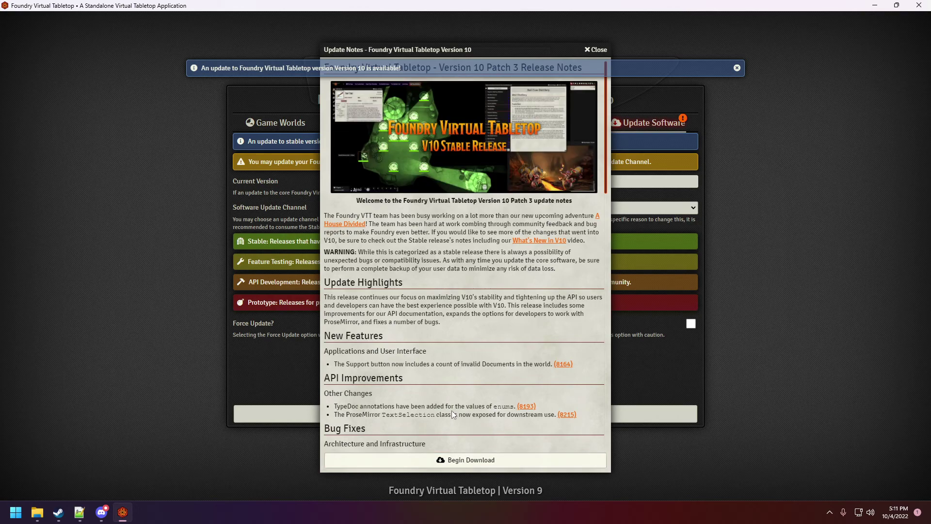
scroll(452, 411, down, 5)
scroll(451, 411, up, 5)
scroll(452, 410, up, 1)
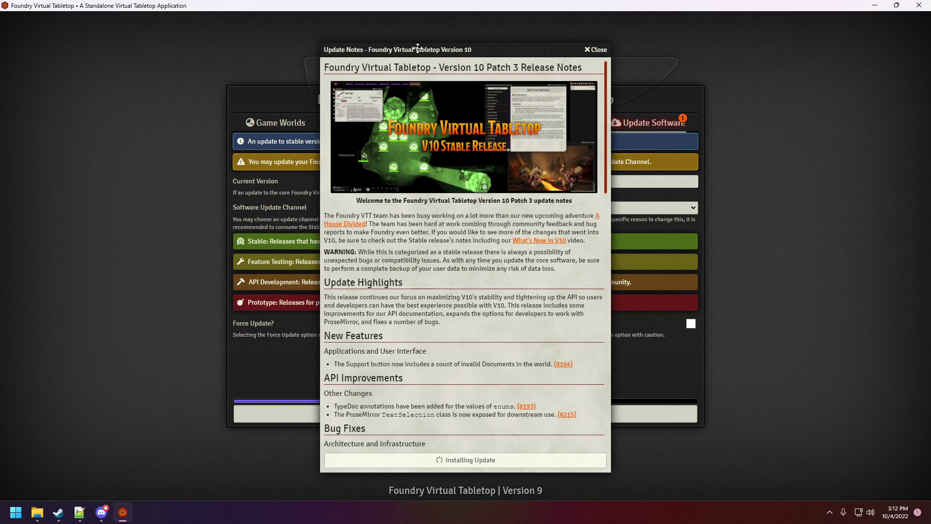
Move the version 10 update notes aside, read through the listed changes and close the notes.
drag(413, 43, 126, 57)
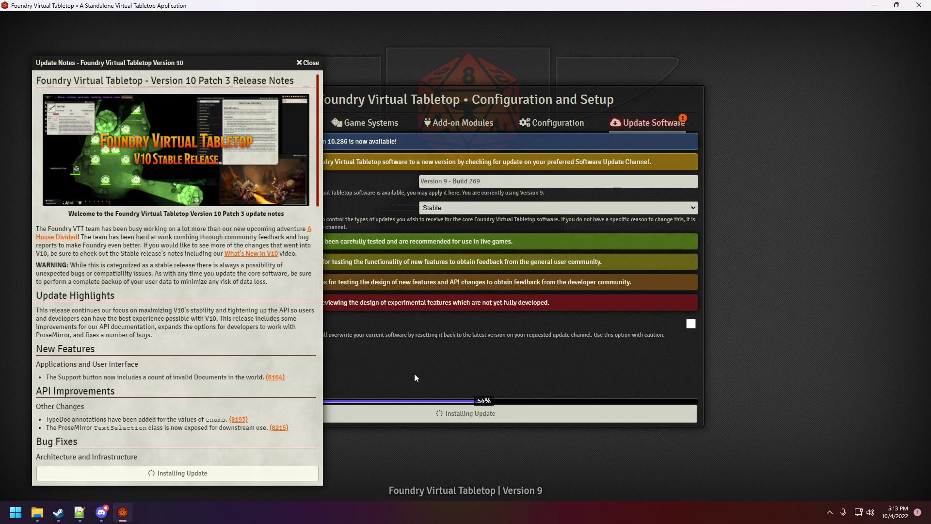
scroll(135, 388, down, 5)
scroll(135, 388, up, 5)
scroll(135, 388, down, 15)
scroll(135, 388, up, 5)
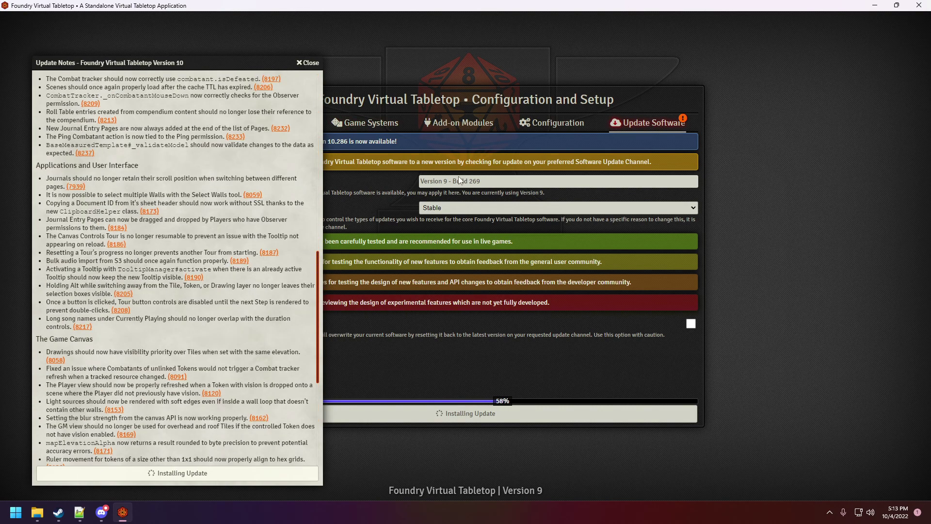
click(304, 64)
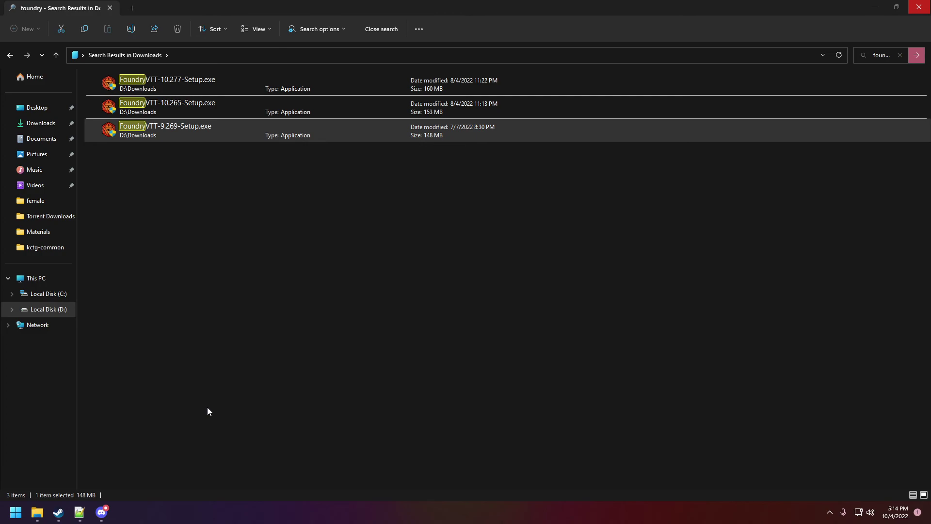
Reopen Foundry and update all installed game systems, accepting the new manifest URL for Pathfinder 2nd Edition.
key(super)
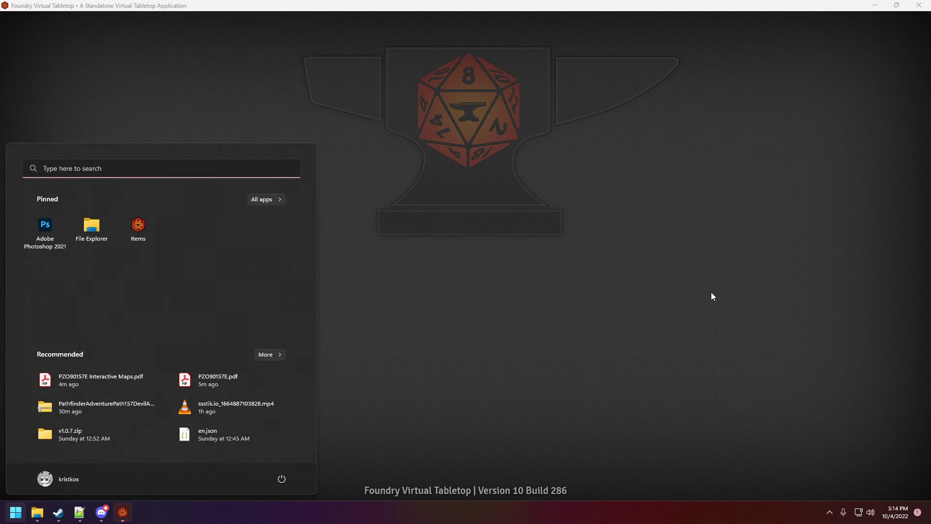
click(703, 306)
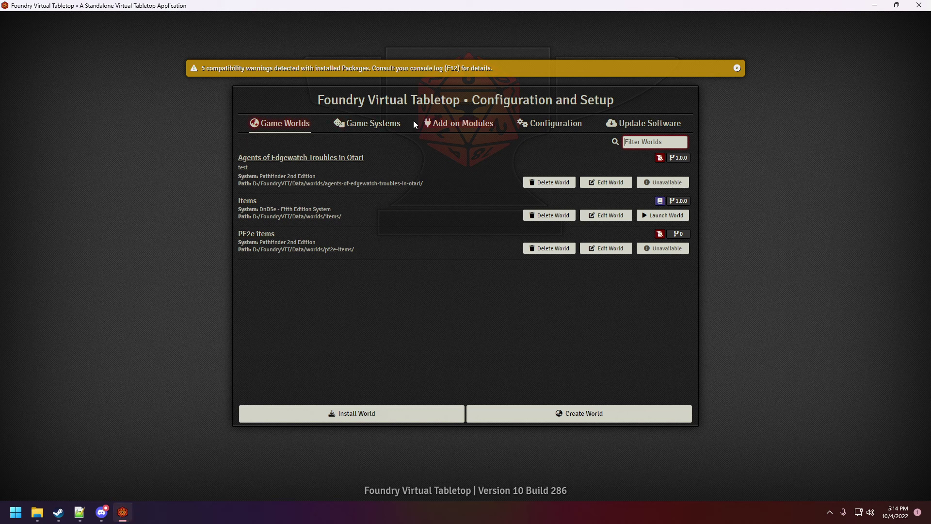
click(353, 126)
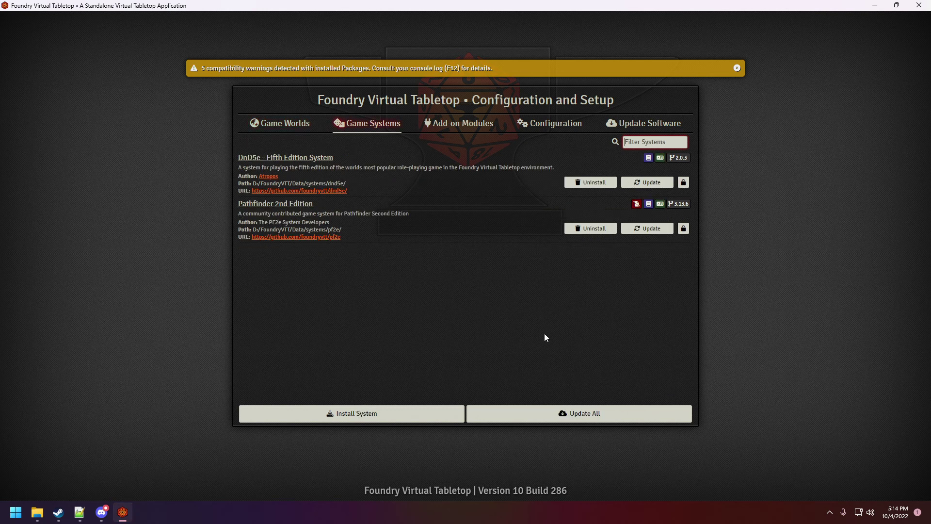
click(577, 421)
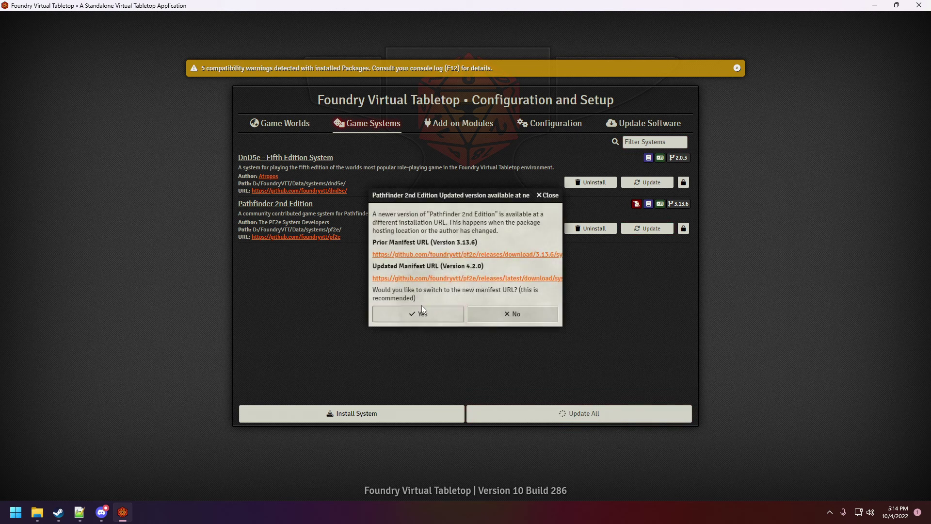
click(422, 315)
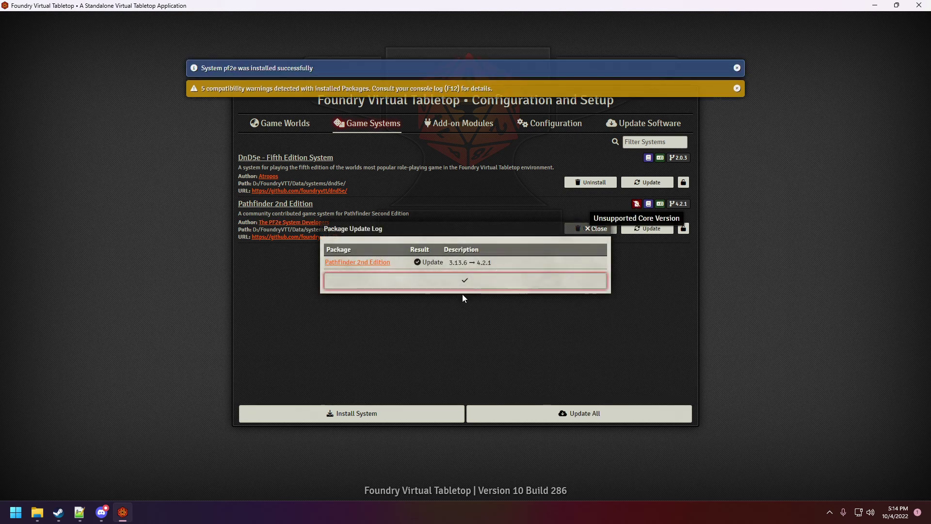
click(451, 281)
Check the availability of the game worlds and restart Foundry to apply the Pathfinder 2nd Edition system update.
click(292, 122)
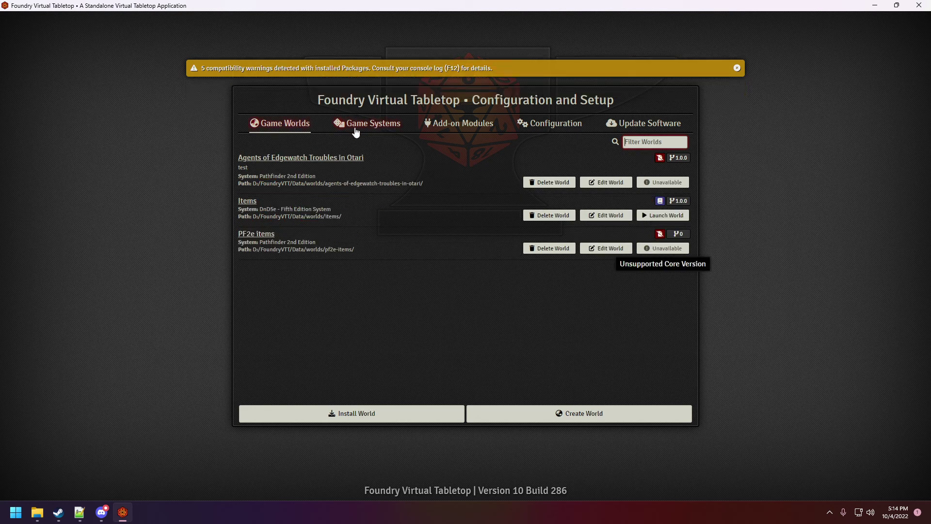
click(354, 127)
click(919, 5)
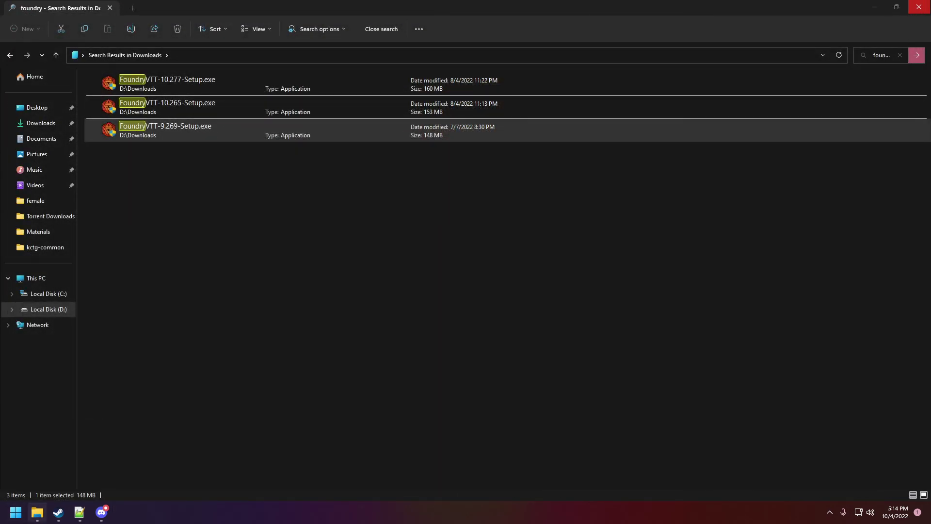
key(super)
text(fou)
key(Return)
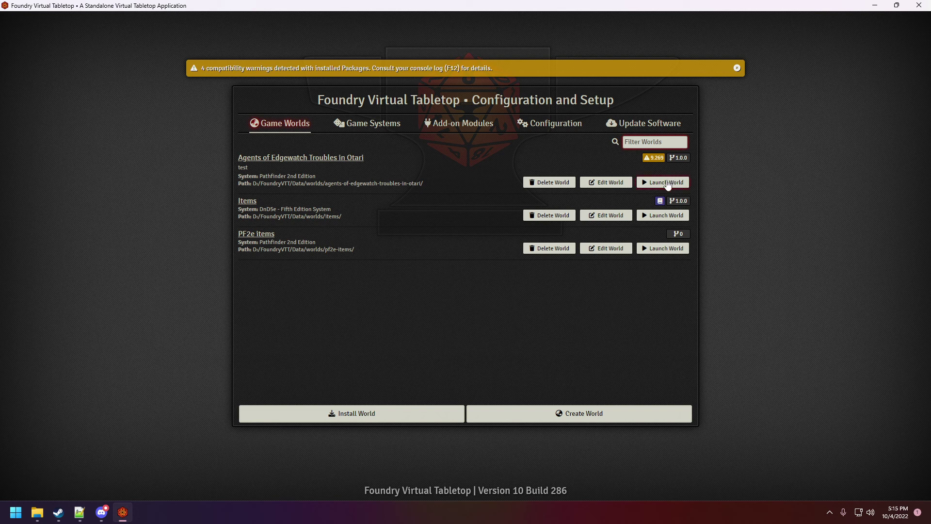
Launch the Agents of Edgewatch Troubles in Otari world and begin migrating its data to Version 10 Build 286.
mouse_move(650, 161)
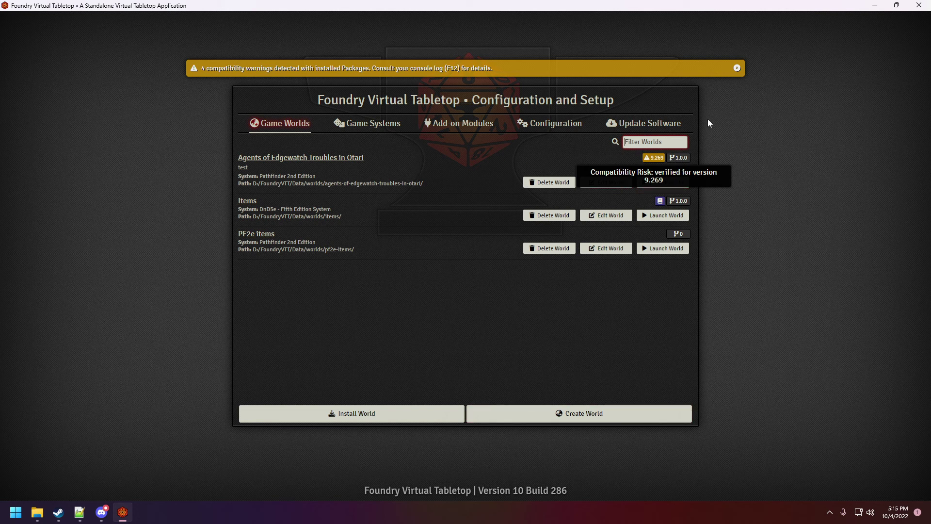
click(665, 186)
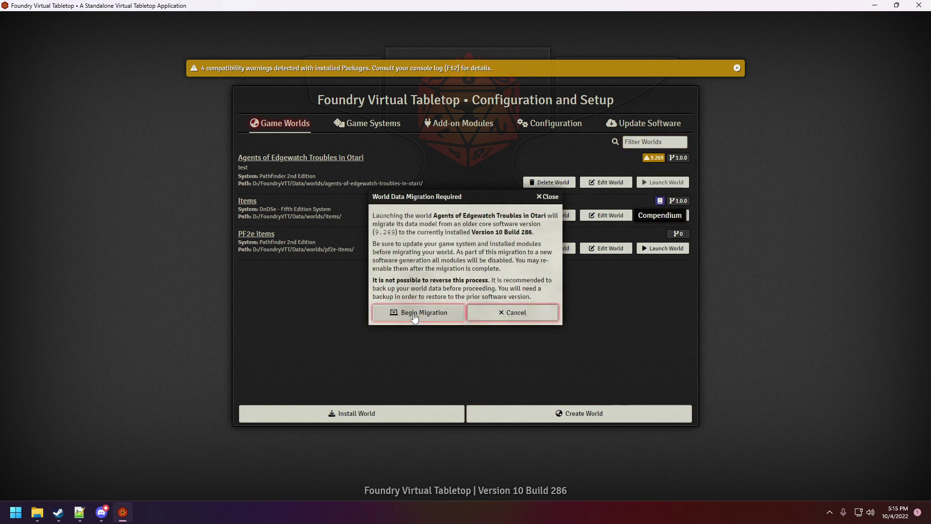
click(411, 307)
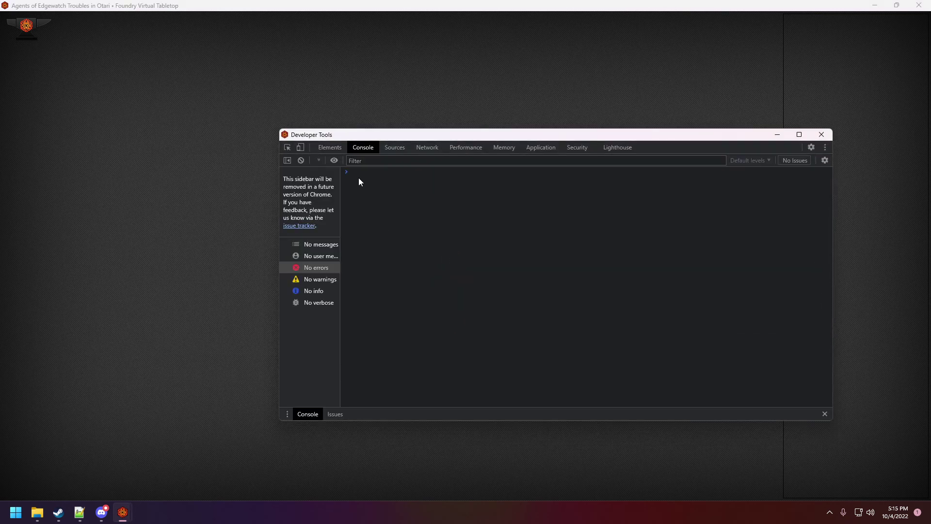
Review all messages in the developer console during the migration, close it and acknowledge the migration summary.
click(338, 245)
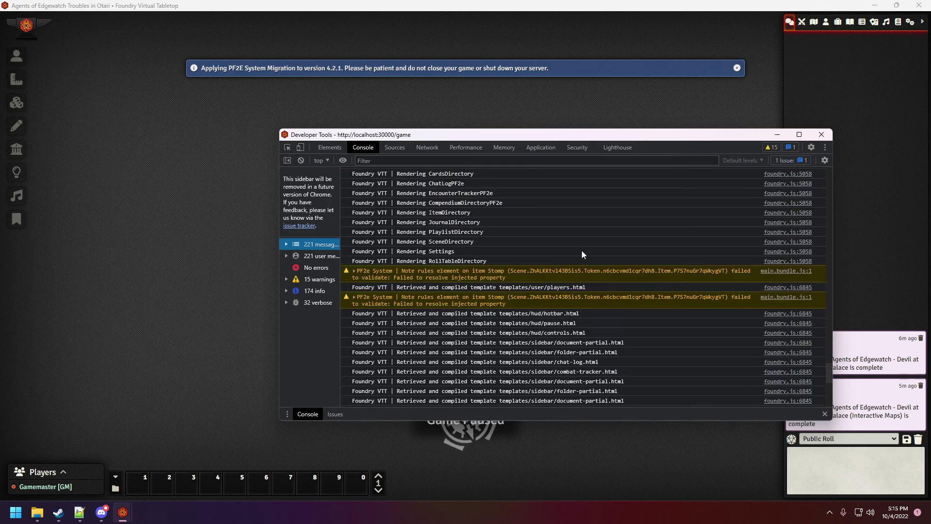
scroll(526, 234, up, 10)
scroll(538, 253, down, 15)
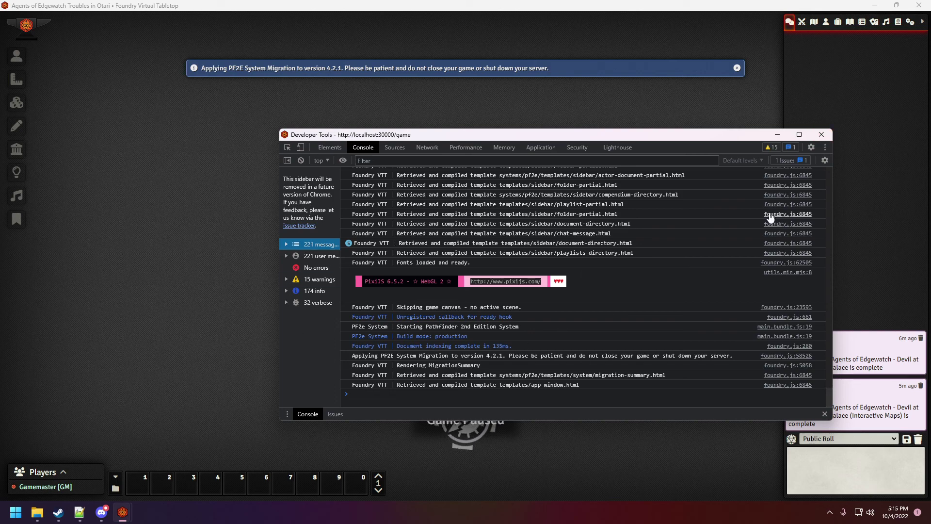
click(821, 135)
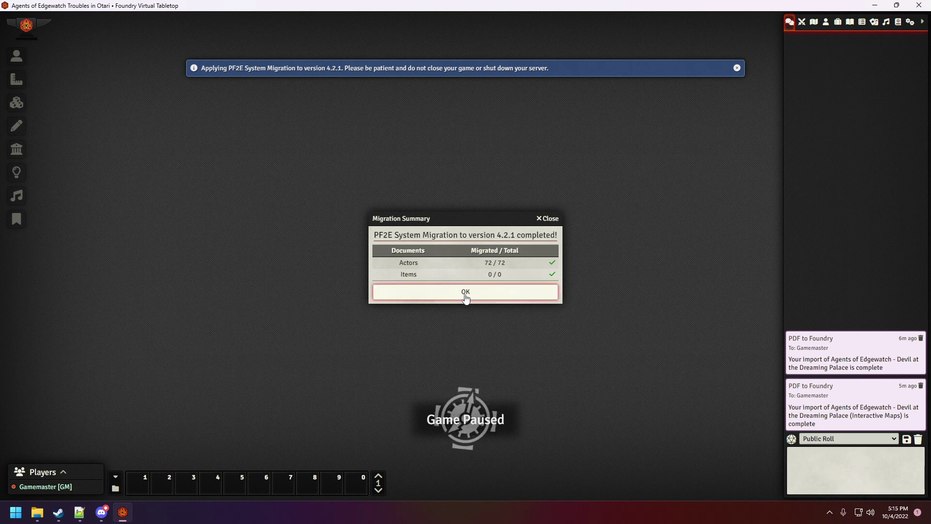
click(465, 295)
Expand the Agents of Edgewatch scene folder, activate the Absalom scene and inspect its map up close.
click(814, 23)
click(836, 77)
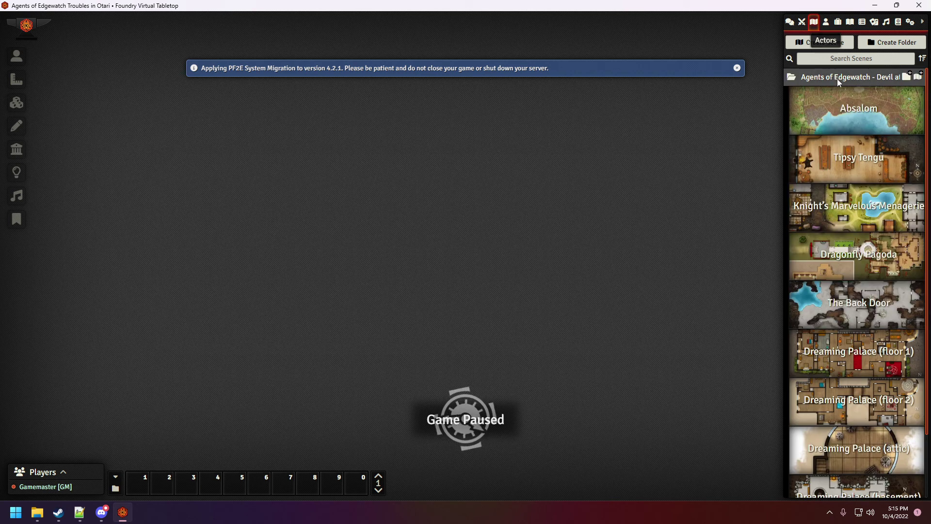
right_click(853, 117)
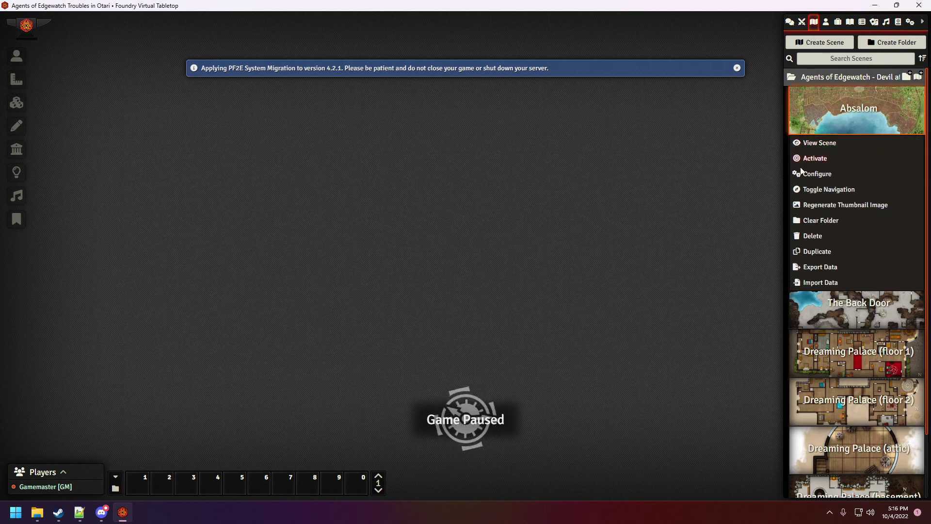
click(814, 146)
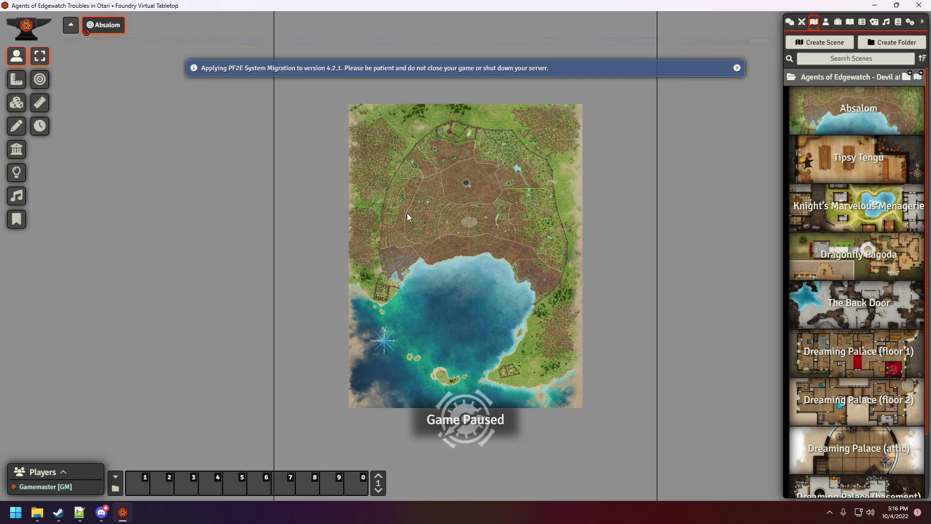
scroll(458, 234, up, 20)
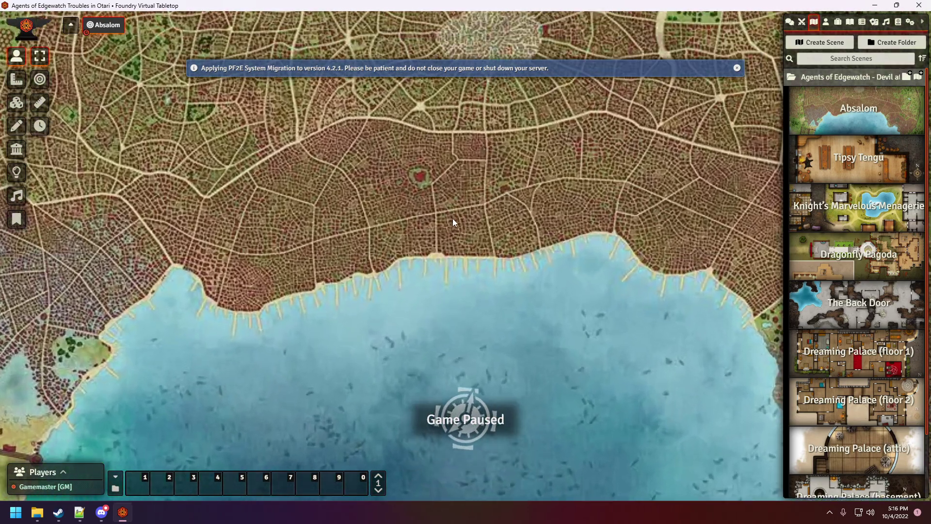
View the Dreaming Palace (floor 1) scene, read its E11. Honeymoon Suite note, and close the note and the migration notification.
scroll(855, 291, down, 3)
right_click(862, 284)
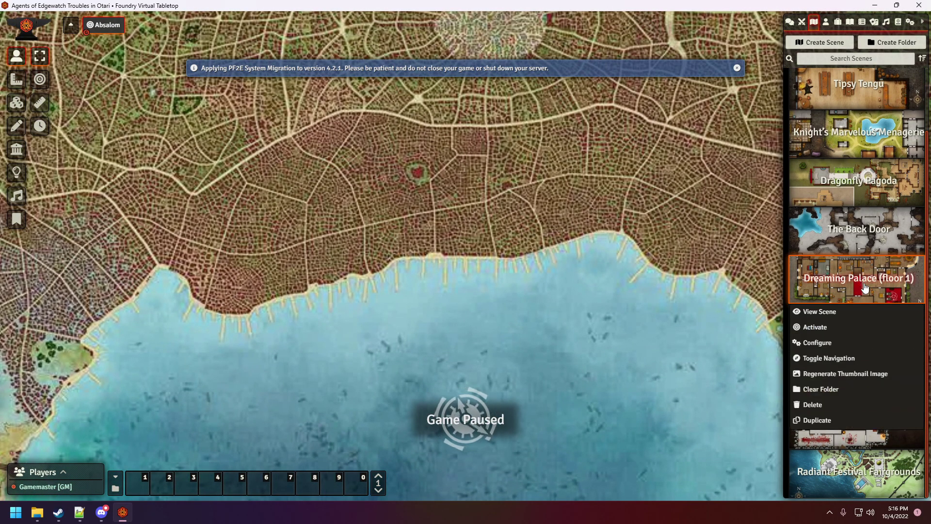
click(840, 315)
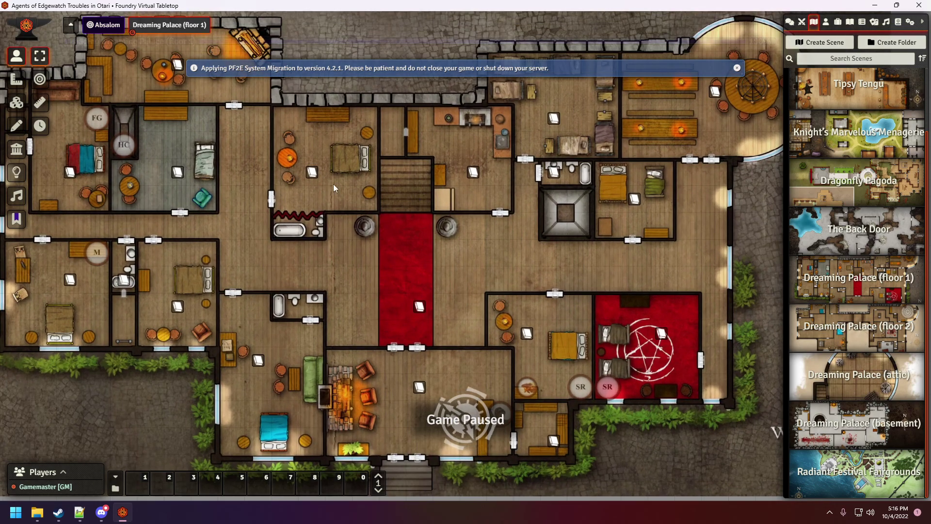
double_click(312, 172)
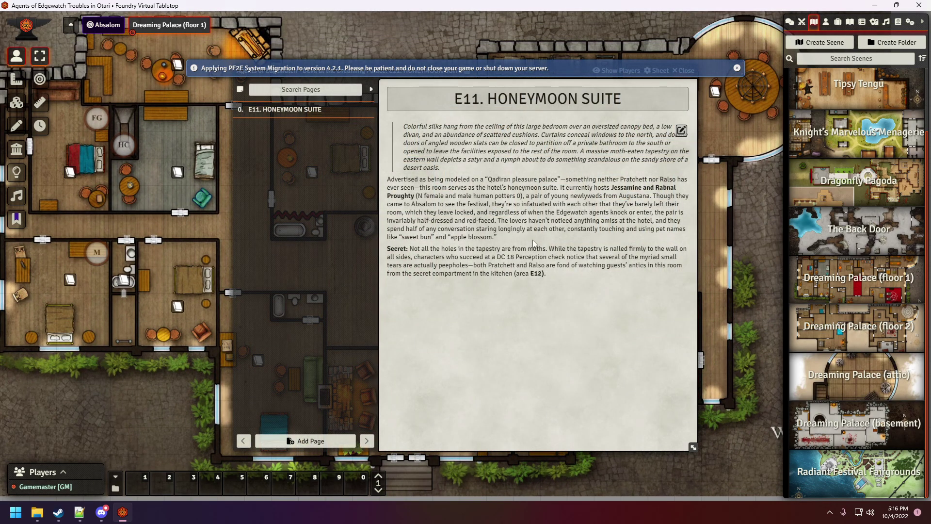
click(736, 68)
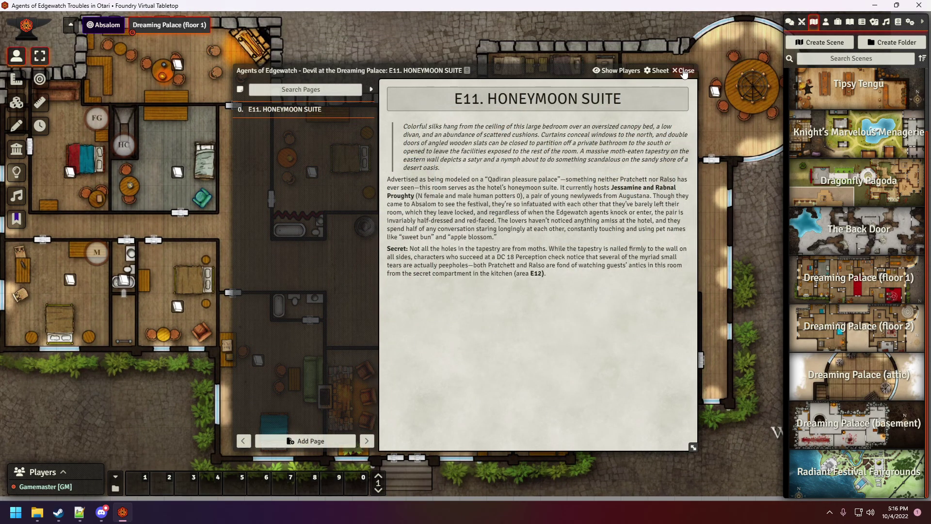
click(683, 70)
Expand the Agents of Edgewatch journal folder and look through its imported entries.
click(850, 21)
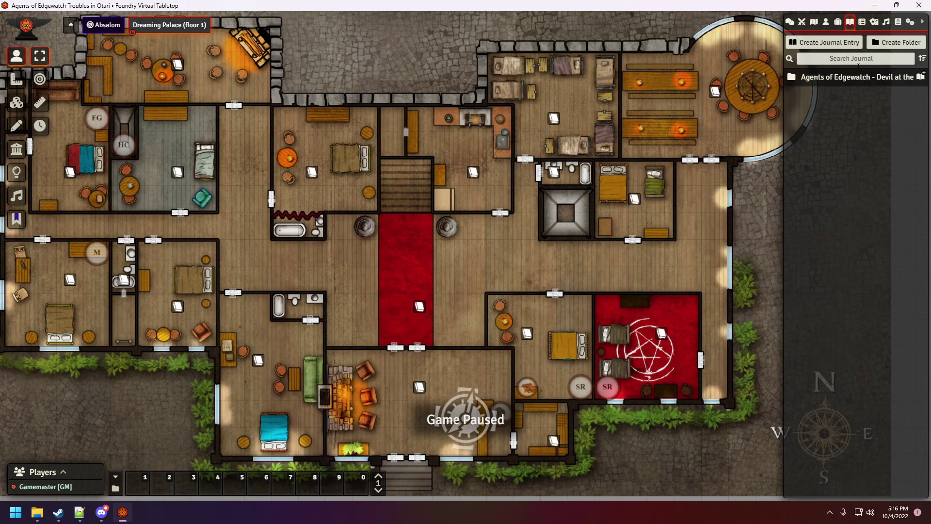
click(838, 77)
scroll(818, 303, down, 10)
scroll(818, 303, down, 15)
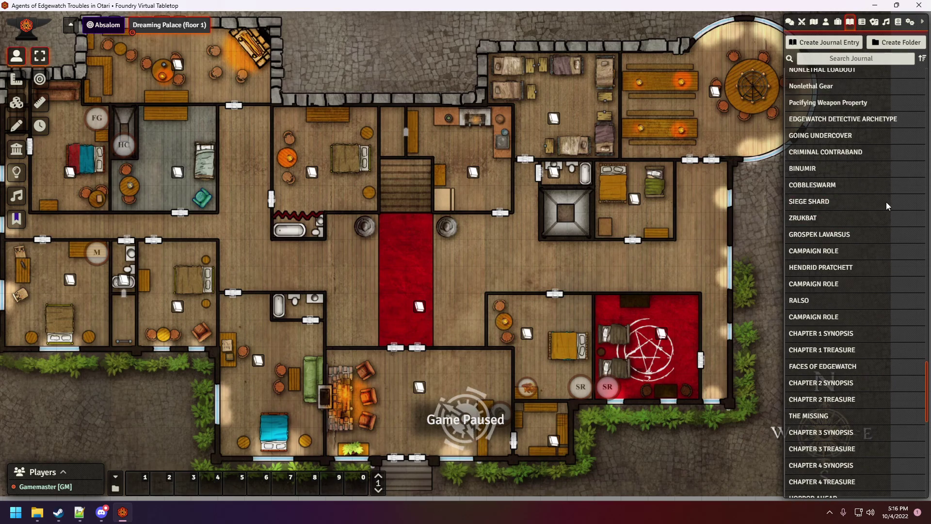
scroll(886, 223, down, 10)
scroll(463, 298, down, 3)
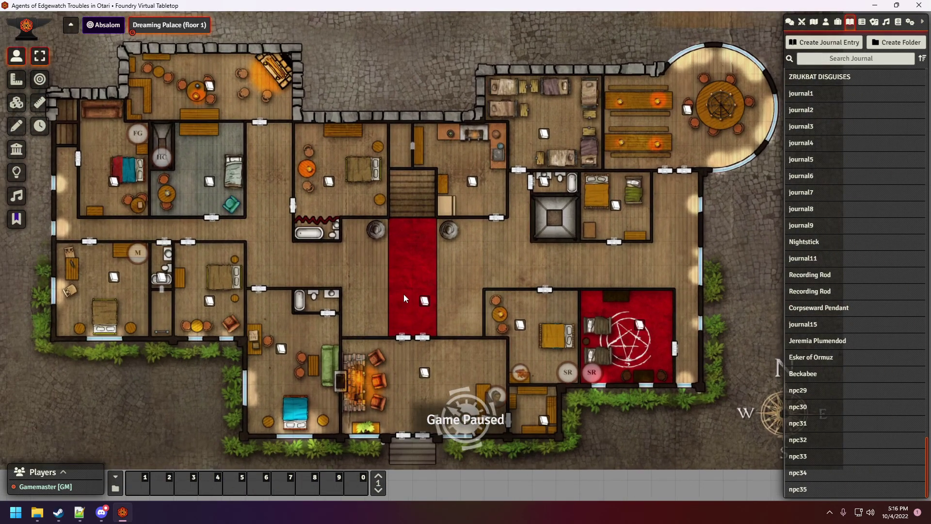
scroll(461, 257, up, 2)
scroll(870, 291, up, 20)
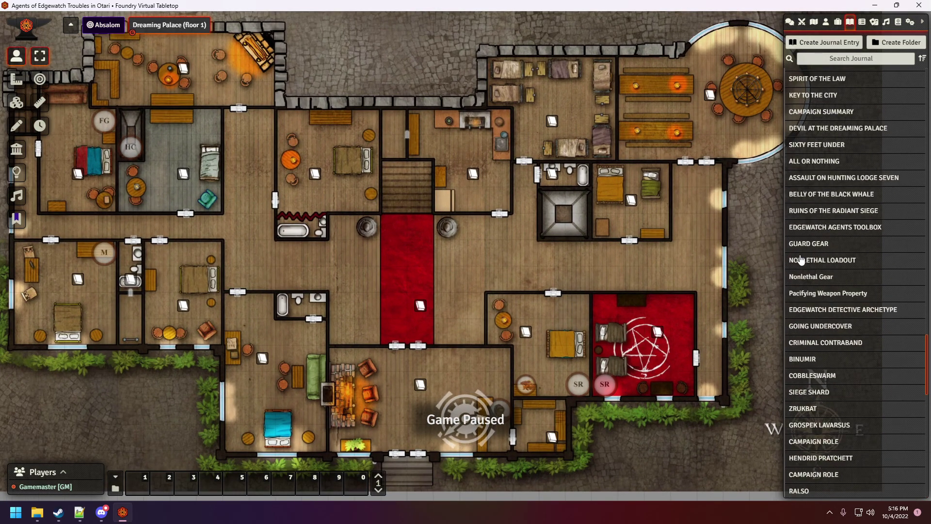
scroll(809, 206, up, 10)
scroll(369, 329, down, 5)
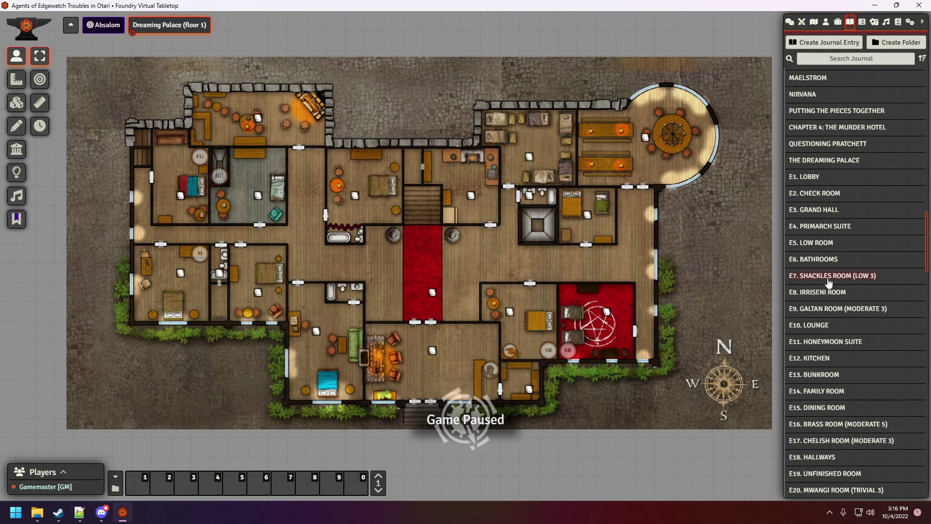
Read the E5. Low Room and Chapter 4: The Murder Hotel journal entries, closing each one.
click(807, 245)
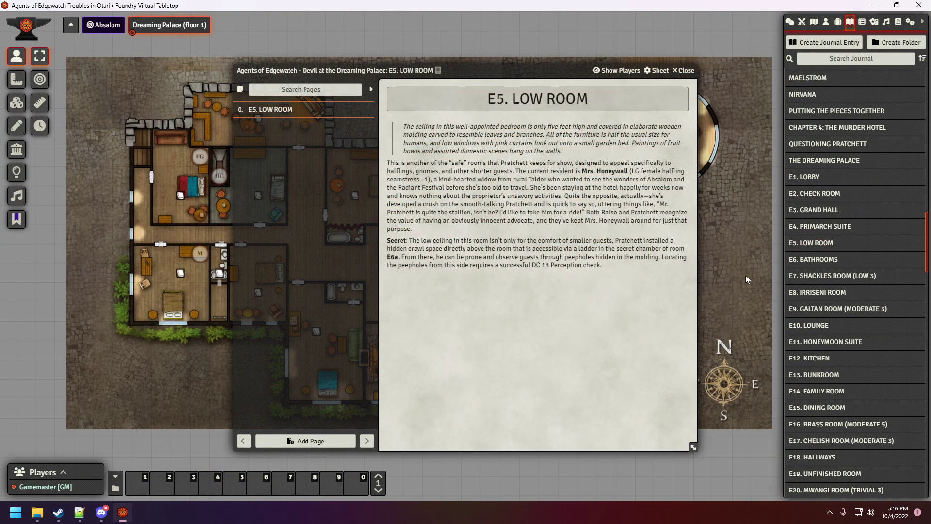
click(685, 71)
click(838, 129)
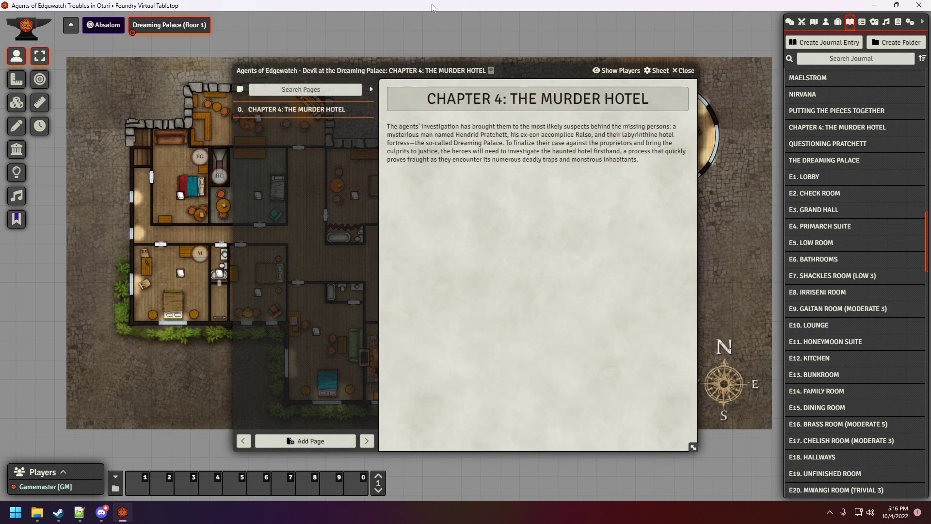
click(681, 72)
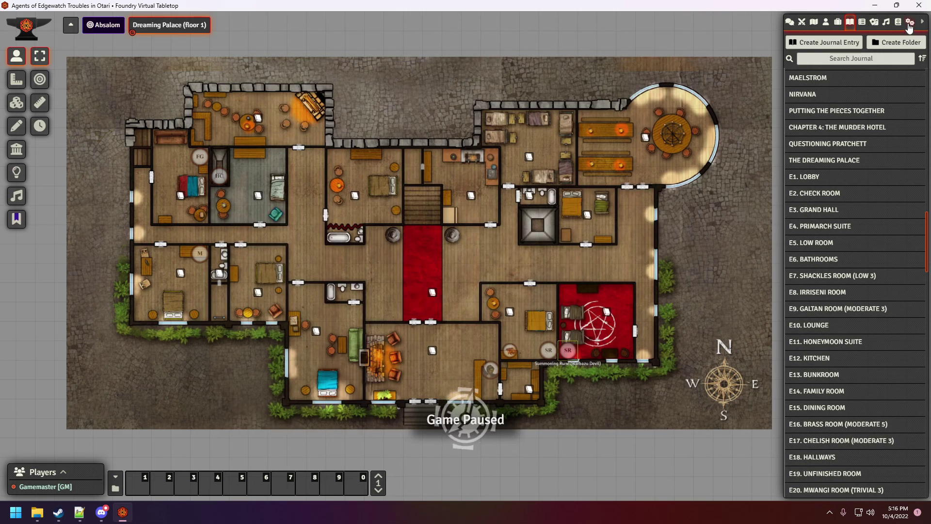
Check the world's general version information and list the actors in the Agents of Edgewatch folder.
click(910, 22)
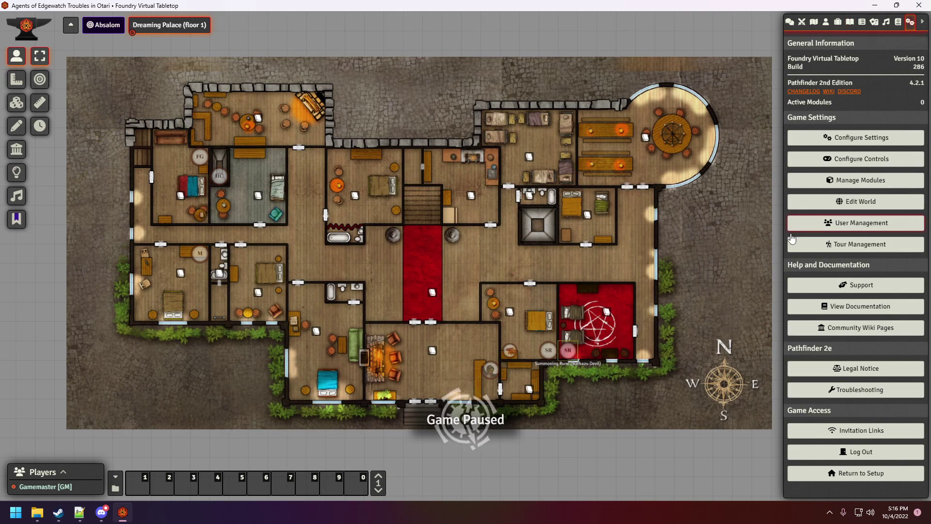
click(825, 23)
scroll(622, 269, up, 2)
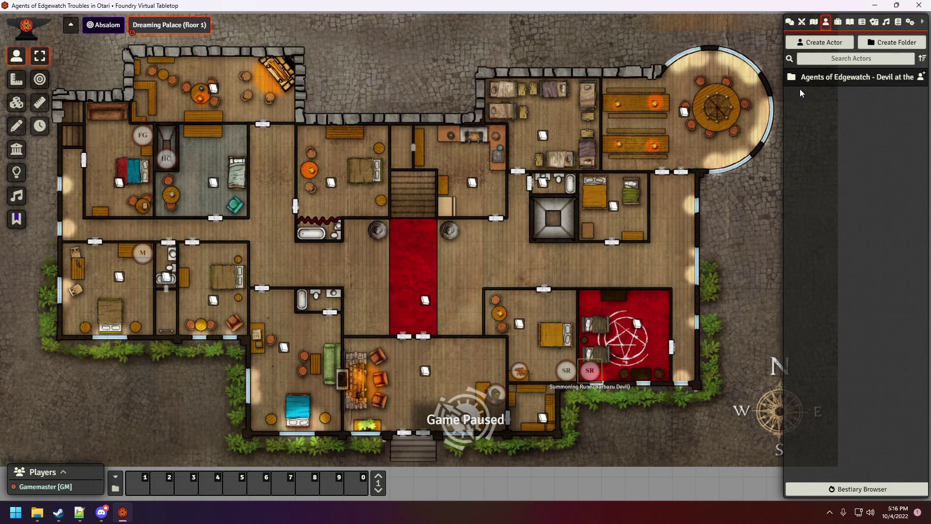
click(824, 78)
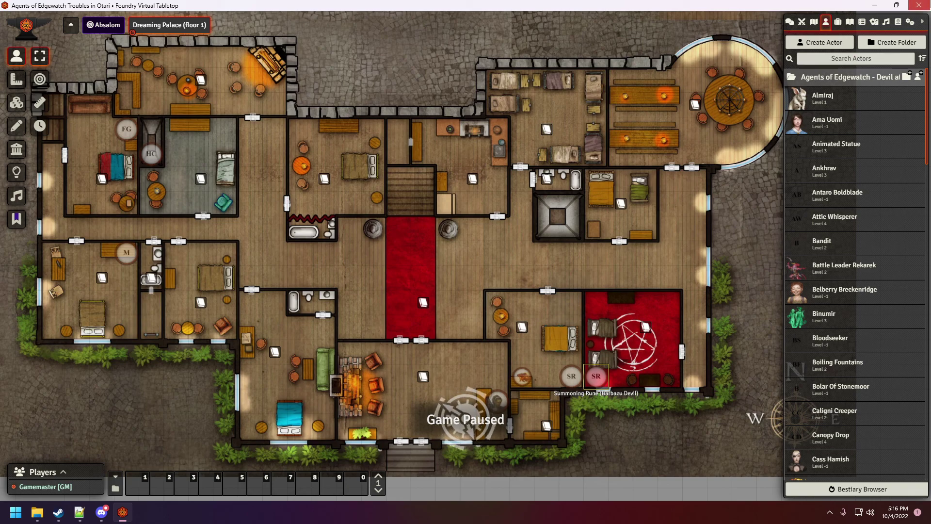
Return from the world to the setup screen and open the installer for add-on modules.
click(910, 22)
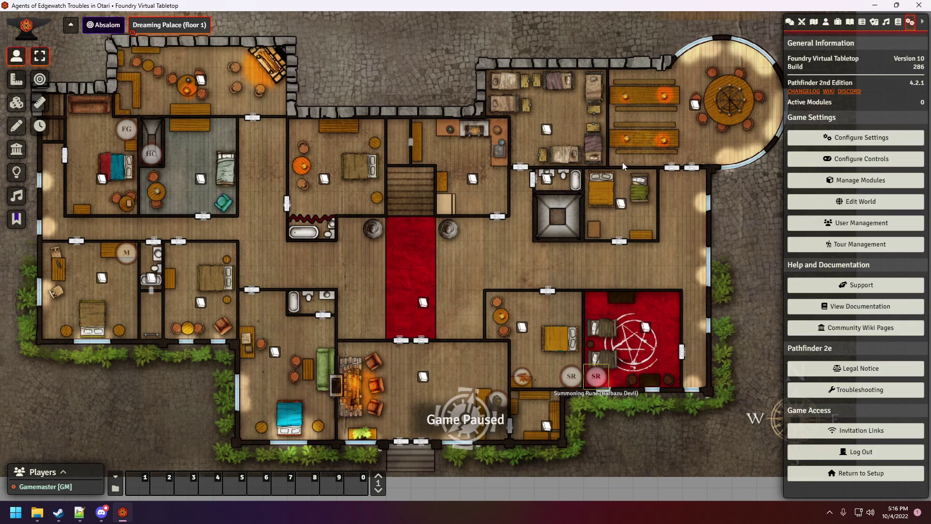
click(856, 472)
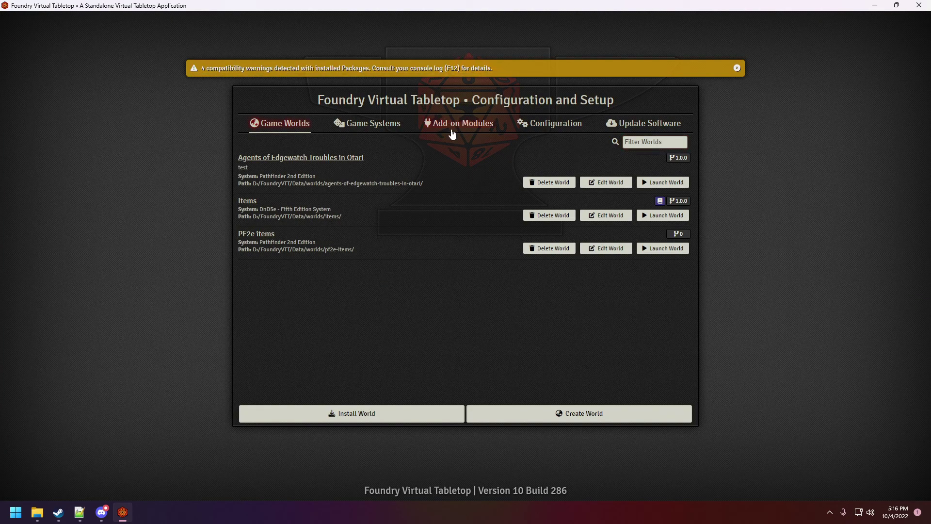
click(452, 131)
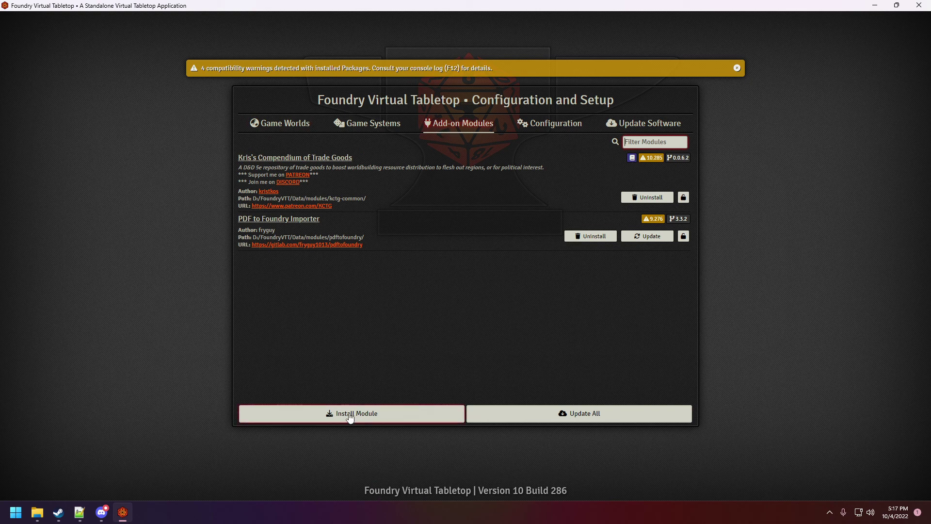
click(353, 415)
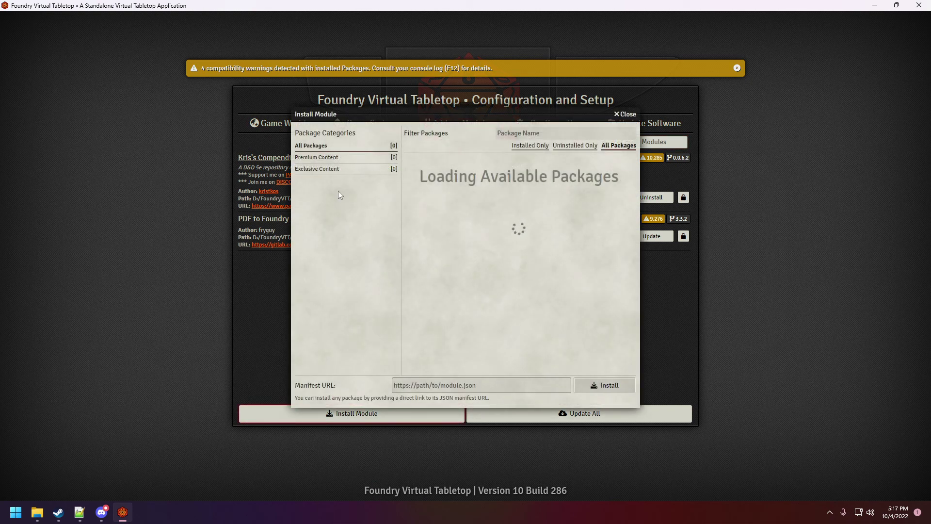
Filter the Premium Content packages by "beg", install Pathfinder Beginner Box and move the installer window aside.
click(320, 158)
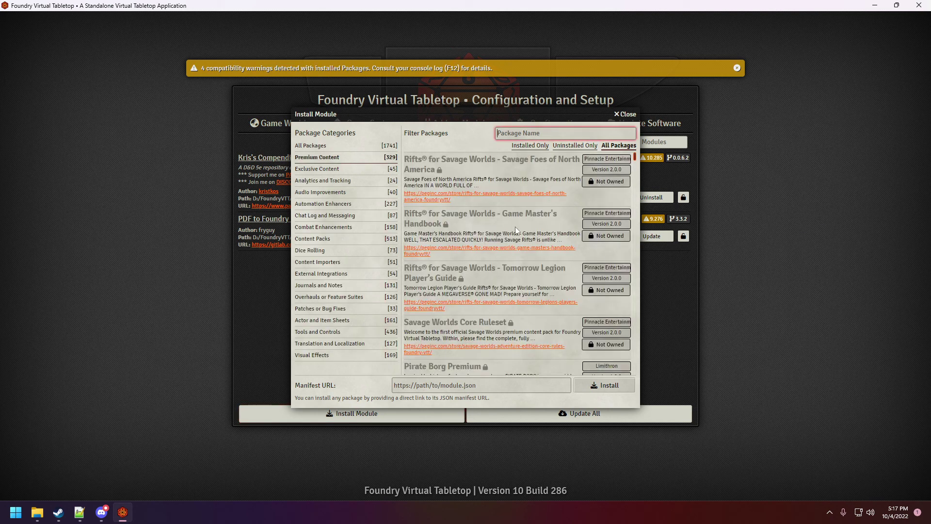
scroll(495, 254, down, 4)
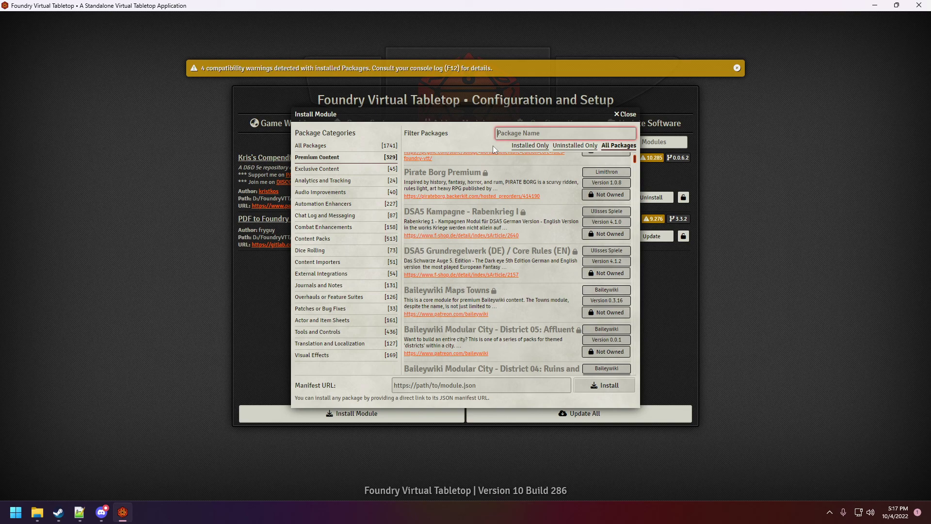
text(beg)
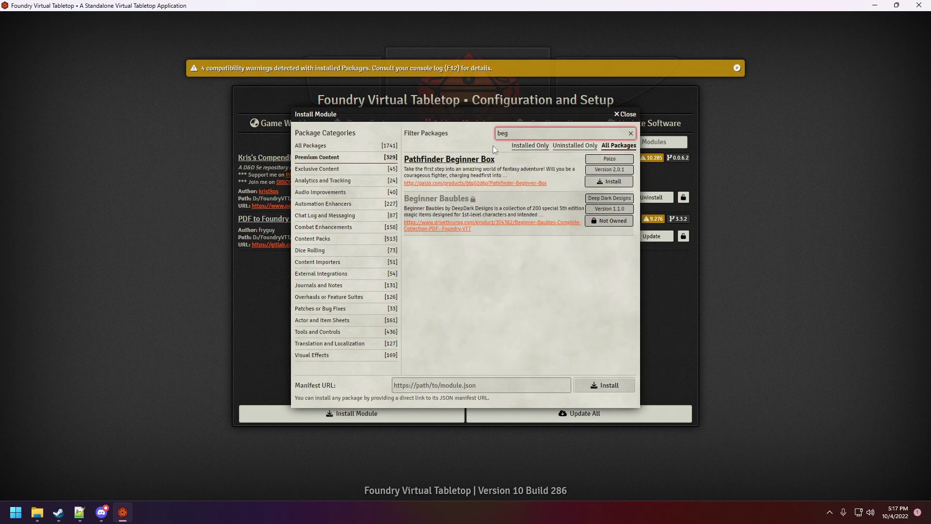
click(611, 189)
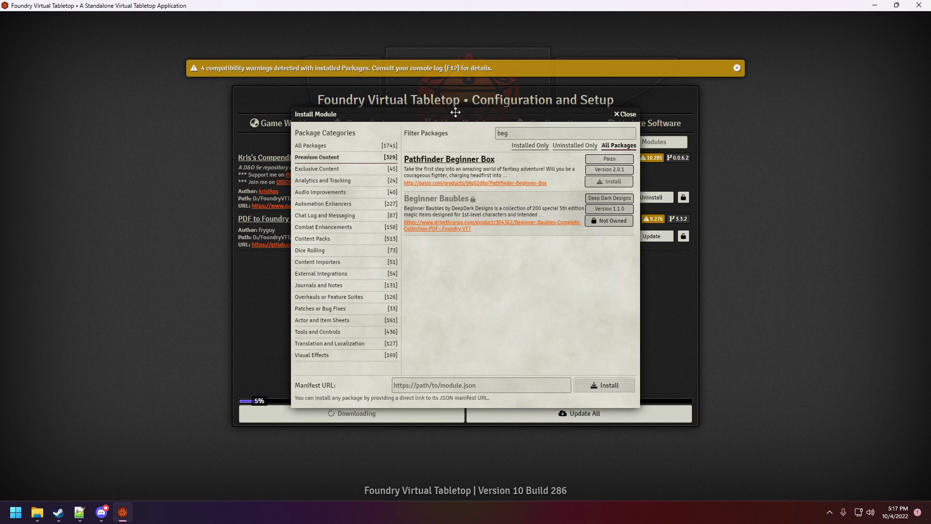
drag(456, 125, 535, 65)
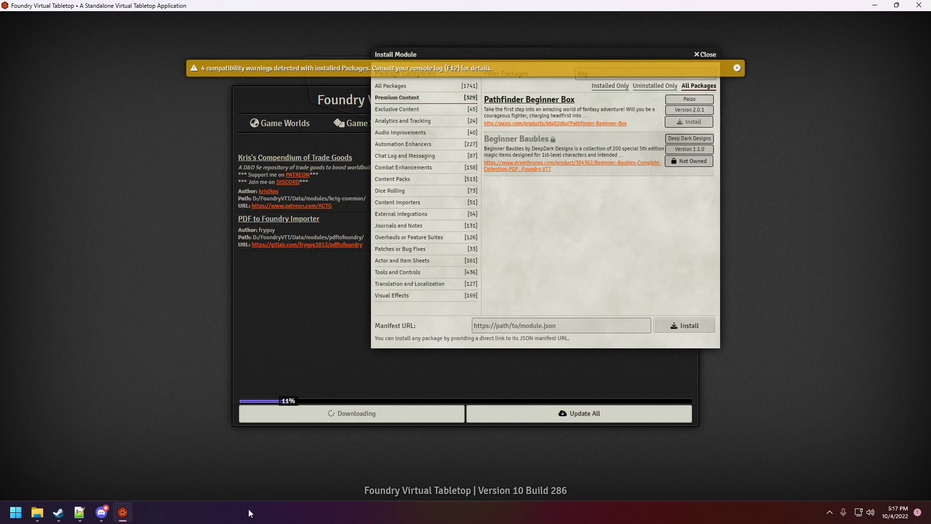
click(100, 514)
click(101, 514)
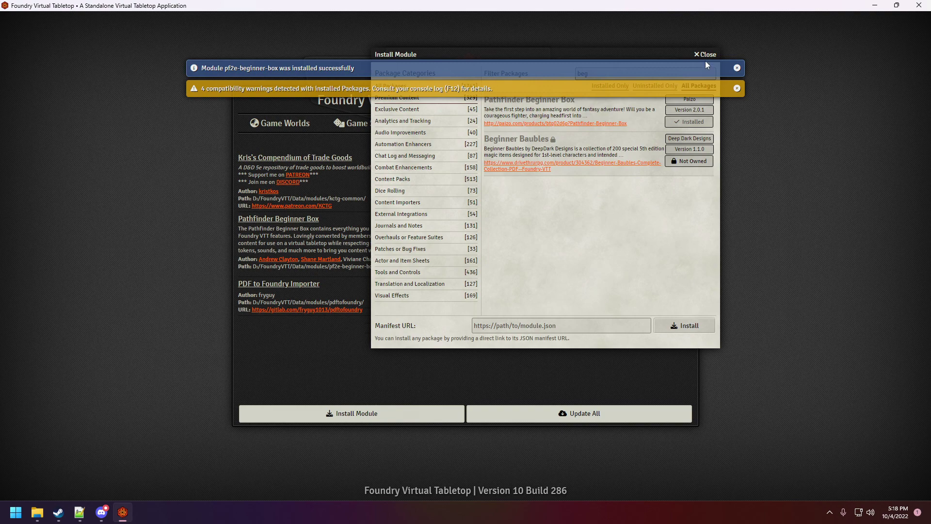
Launch the Agents of Edgewatch Troubles in Otari world from the setup screen and open its module management.
click(705, 56)
click(272, 125)
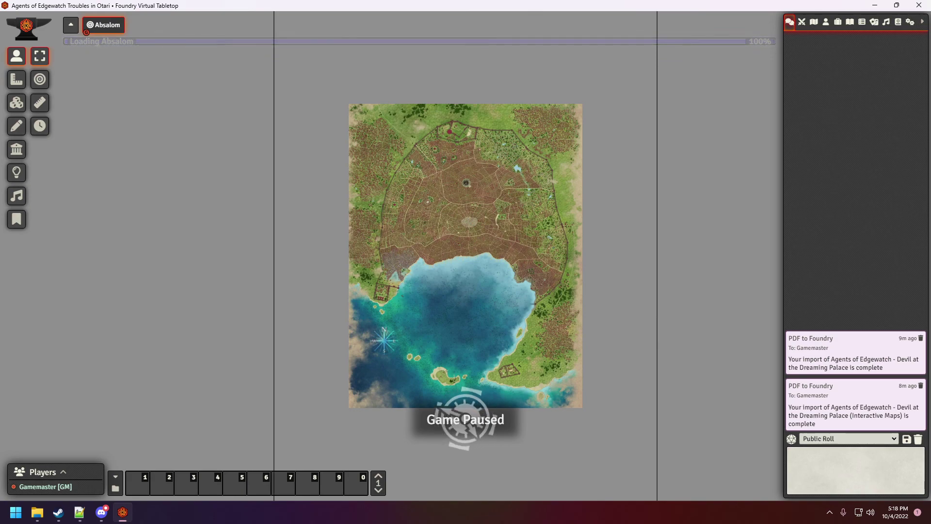
click(909, 22)
click(860, 180)
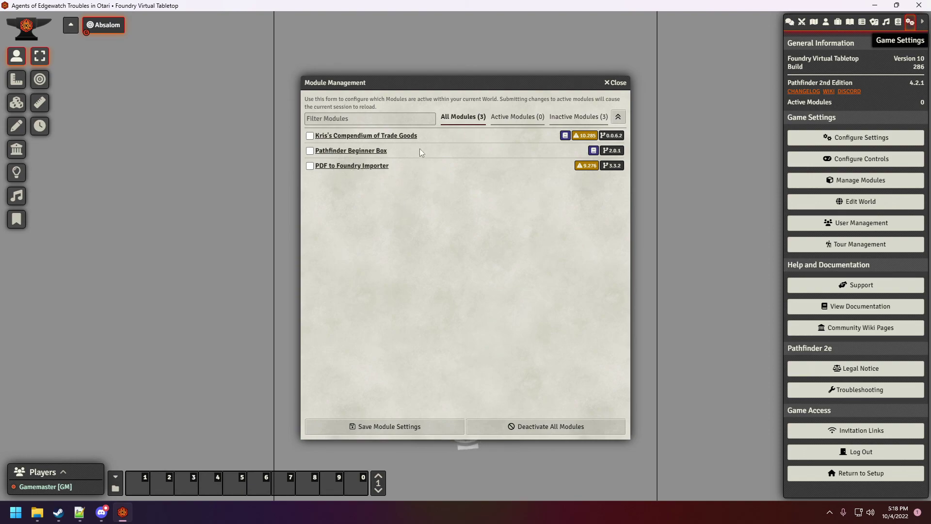
Enable the Kris's Compendium of Trade Goods and Pathfinder Beginner Box modules, save the module settings and reload the world.
click(310, 135)
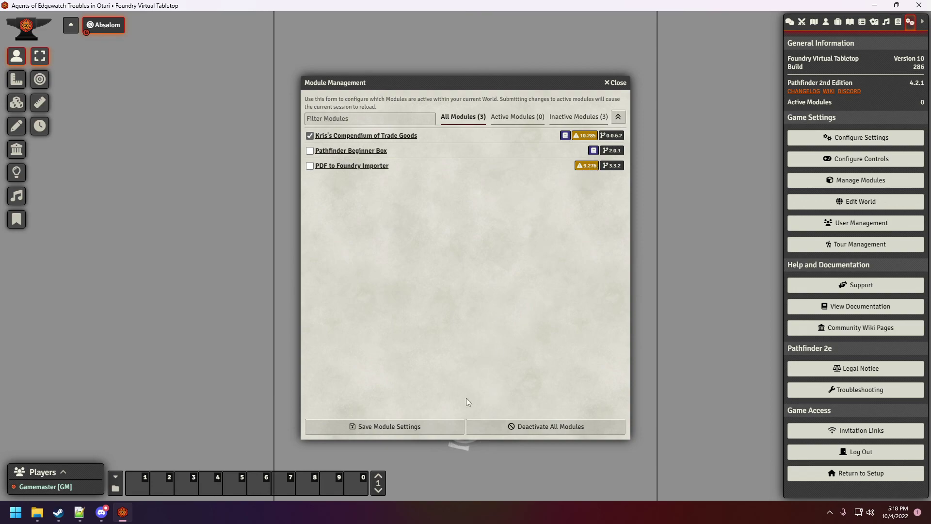
click(392, 426)
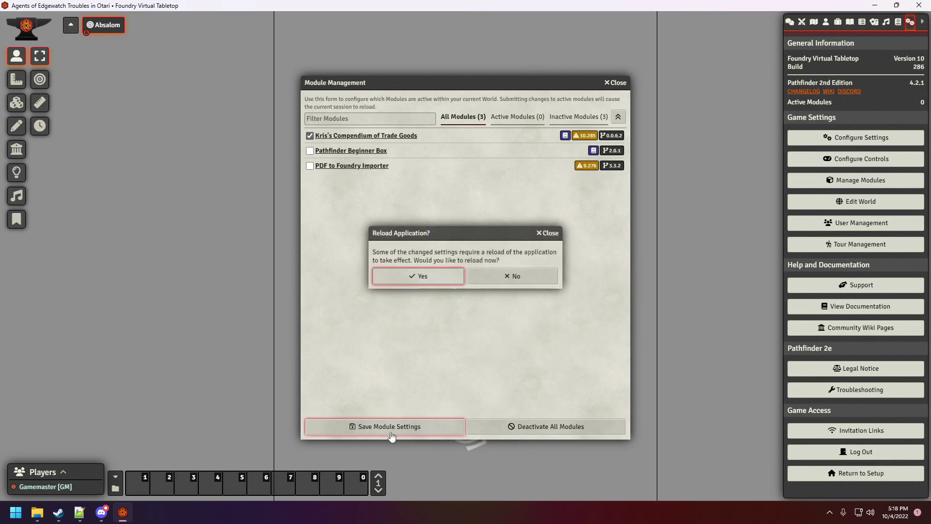
click(505, 281)
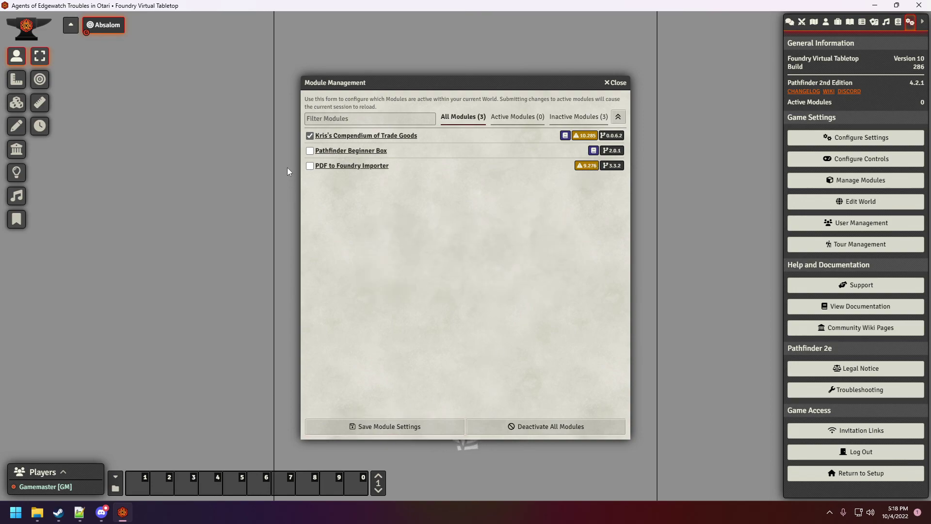
click(309, 150)
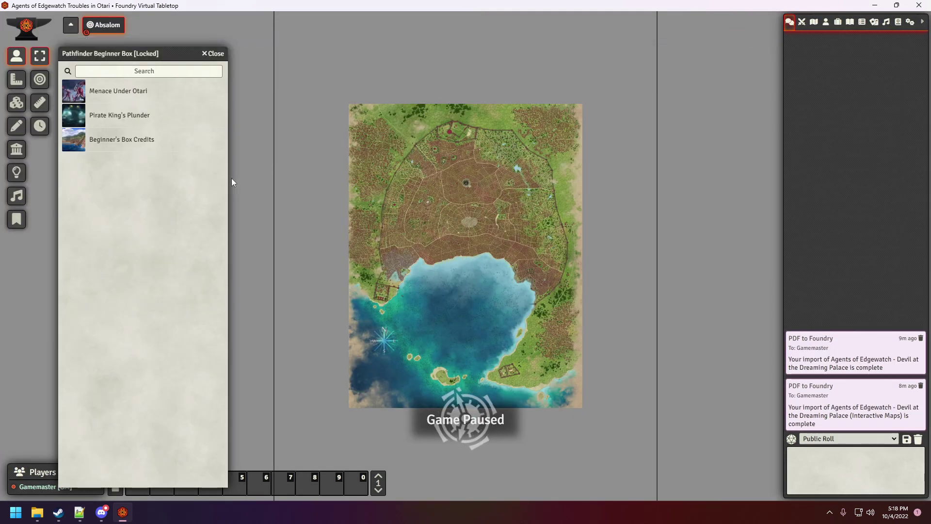
Import the Menace Under Otari adventure with its default importer options, closing the introduction journal and the Beginner Box compendium.
scroll(299, 151, up, 5)
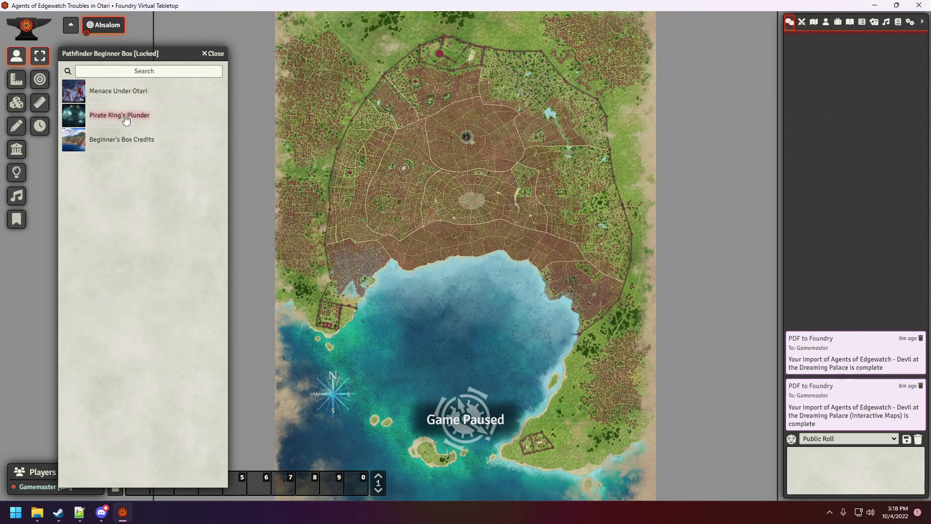
click(104, 91)
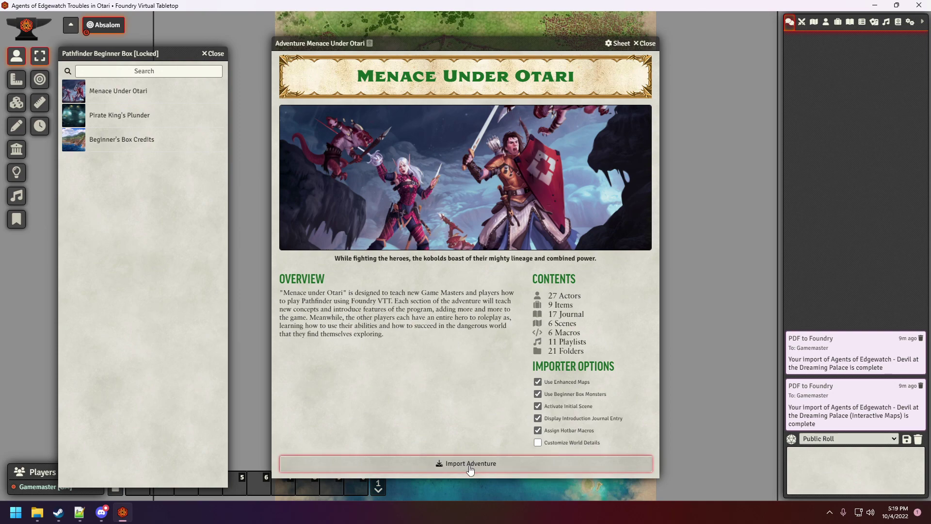
click(469, 468)
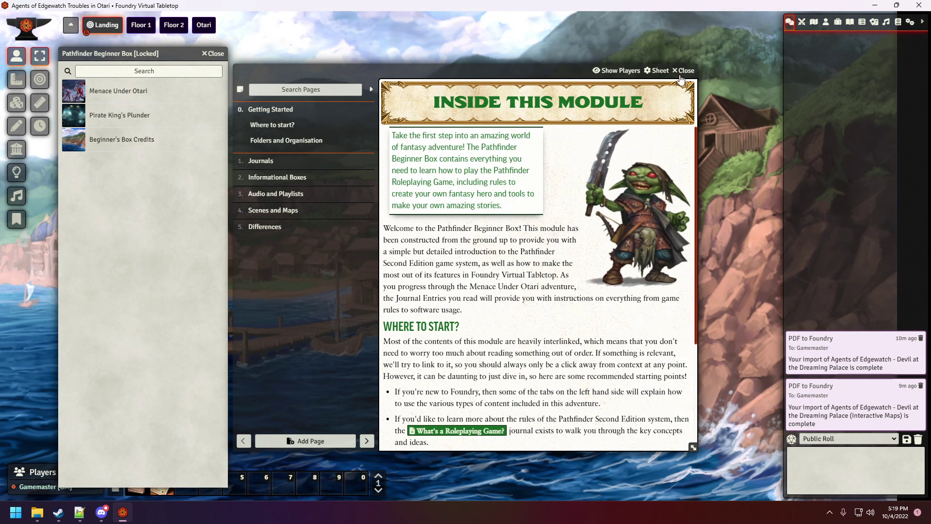
click(686, 71)
click(216, 53)
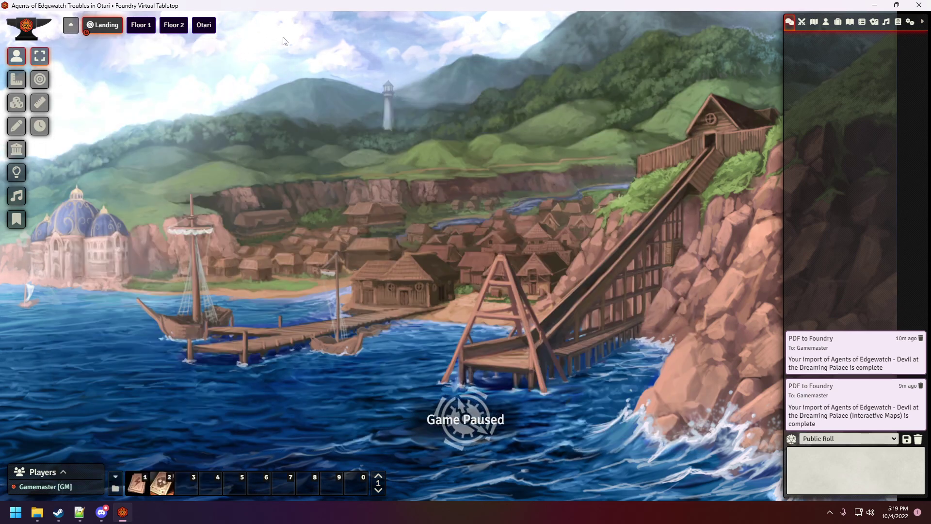
Expand the Menace Under Otari and Agents of Edgewatch actor folders and look through their contents.
click(826, 24)
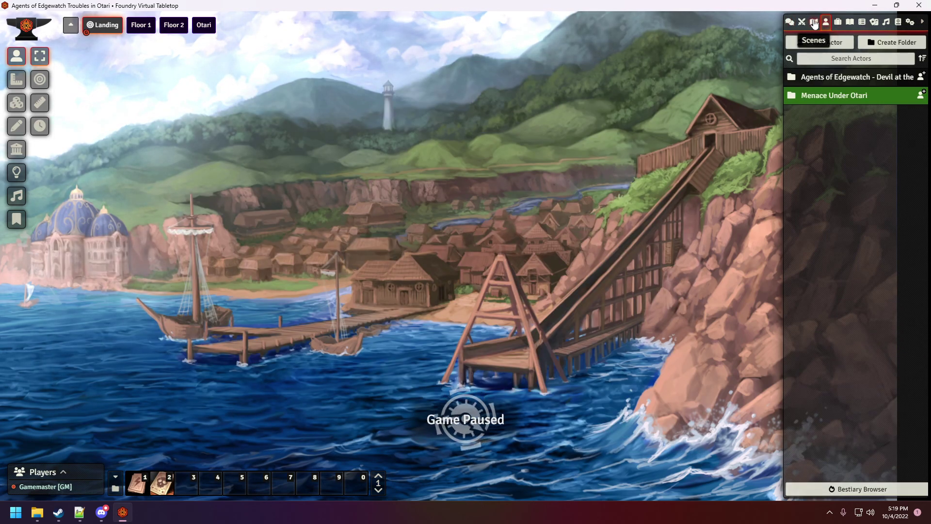
click(826, 96)
click(826, 77)
scroll(851, 317, down, 20)
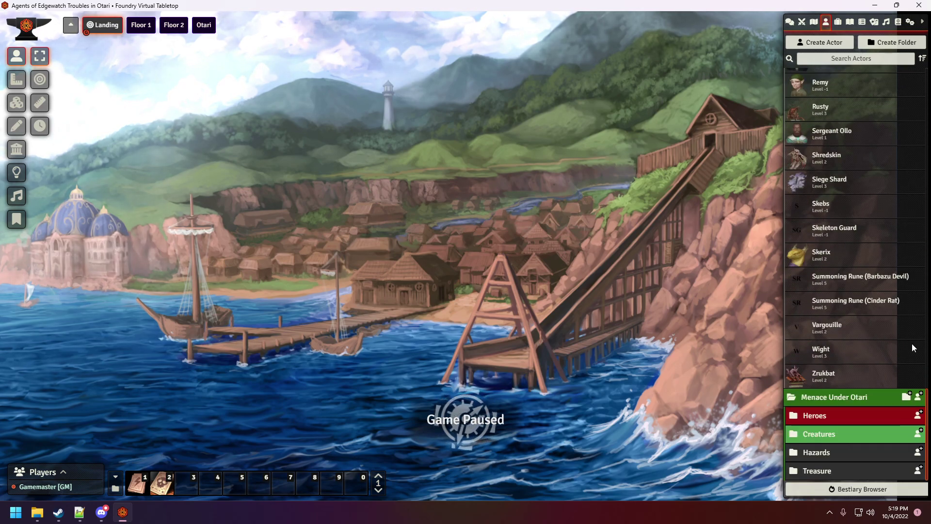
scroll(840, 255, up, 6)
View the Tipsy Tengu scene from the Agents of Edgewatch scenes folder without activating it.
click(814, 23)
click(827, 77)
right_click(852, 160)
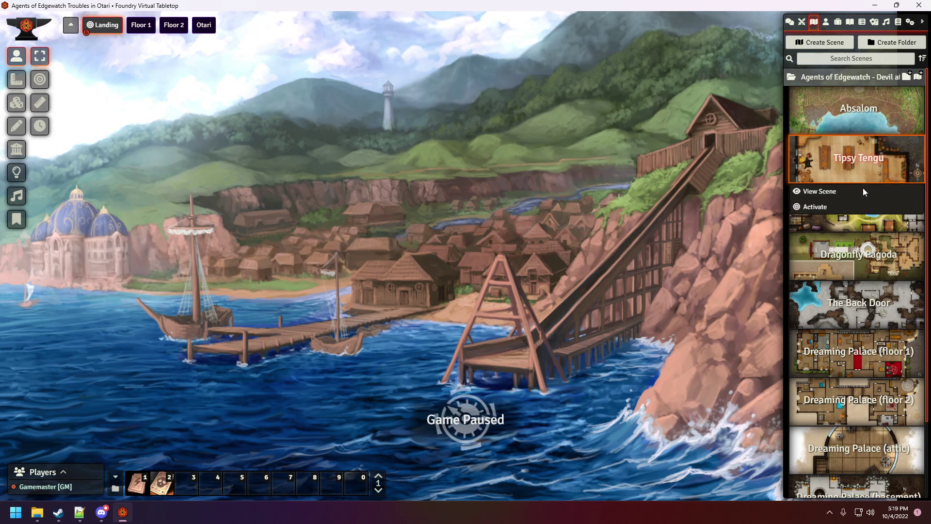
click(823, 191)
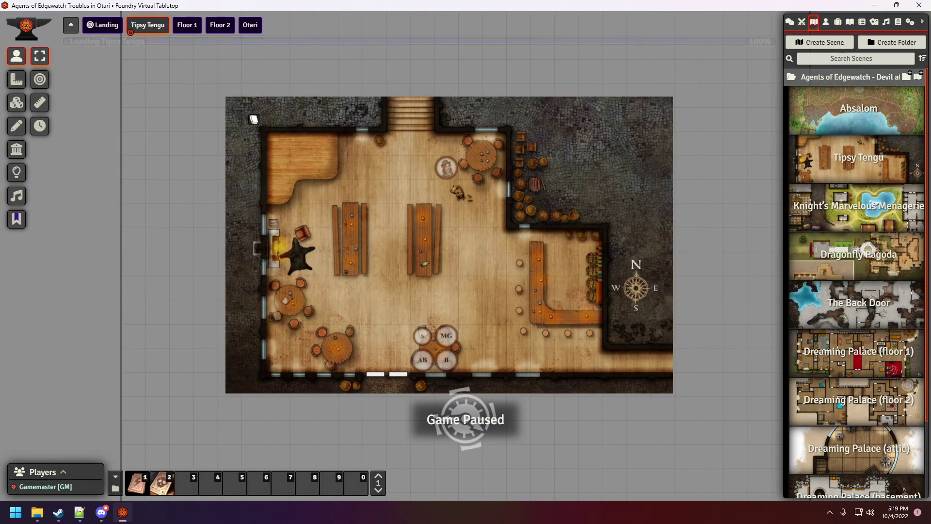
Examine the Heroes and Creatures actors imported under Menace Under Otari, leaving both adventure folders collapsed.
click(826, 22)
scroll(834, 80, up, 20)
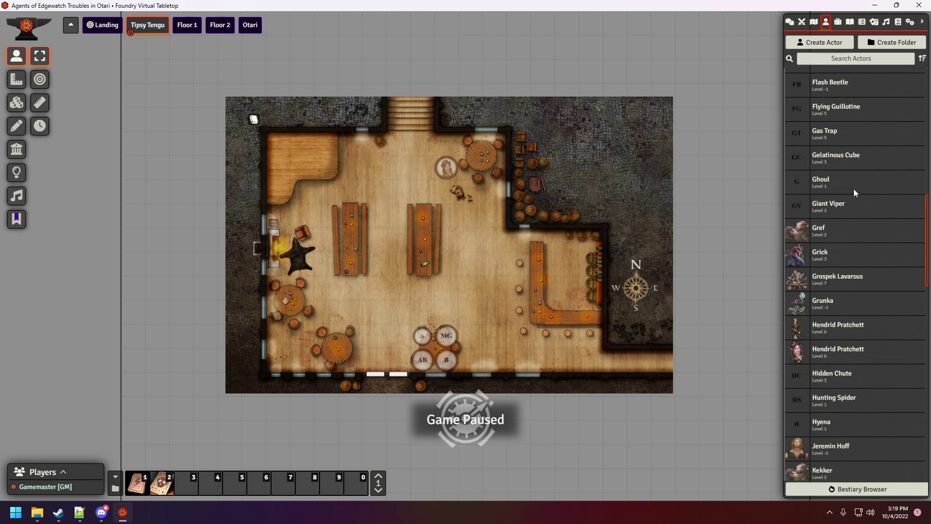
click(821, 76)
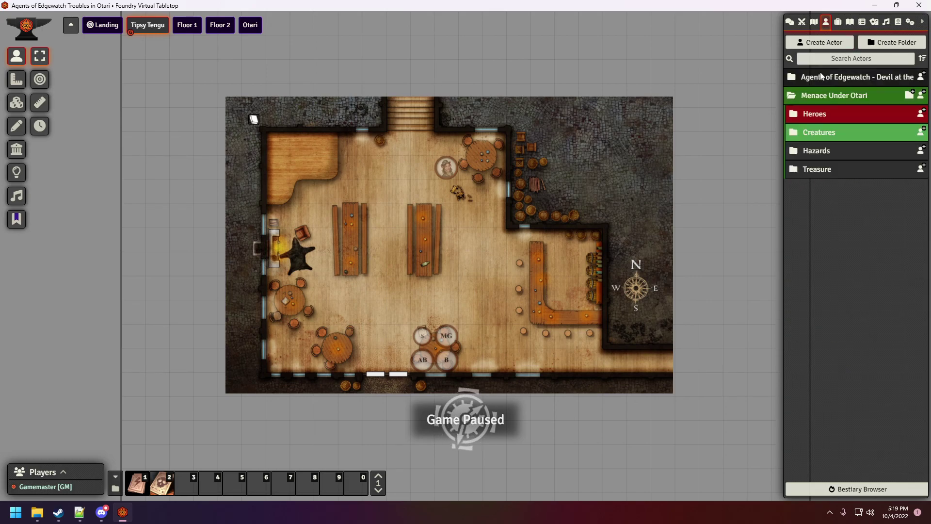
click(815, 115)
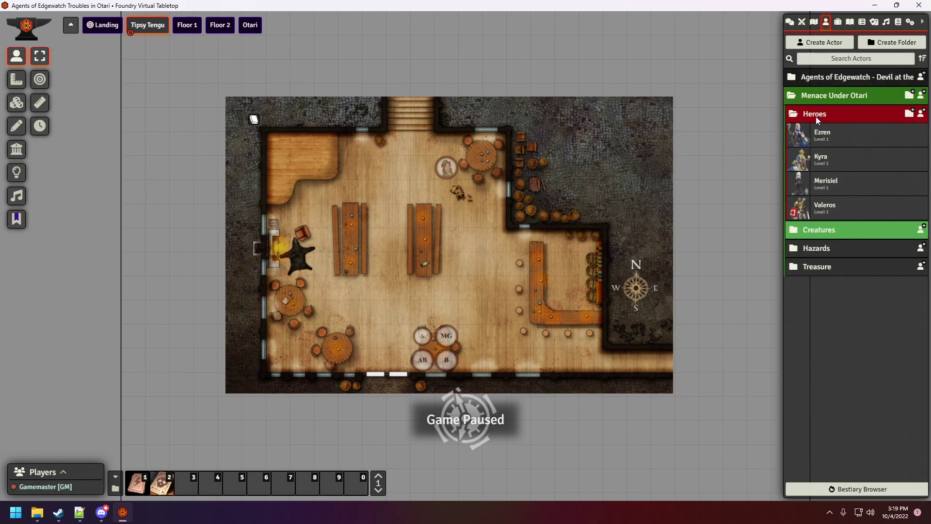
click(835, 229)
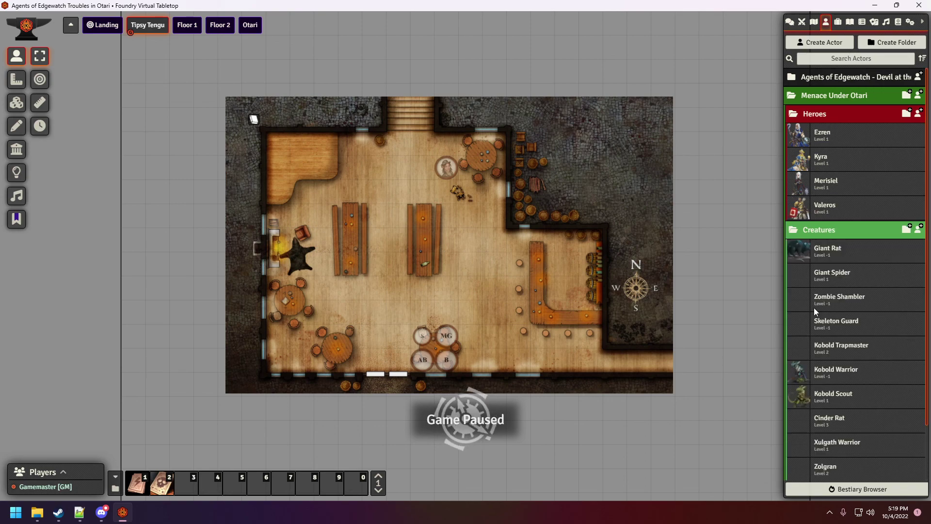
scroll(828, 418, down, 2)
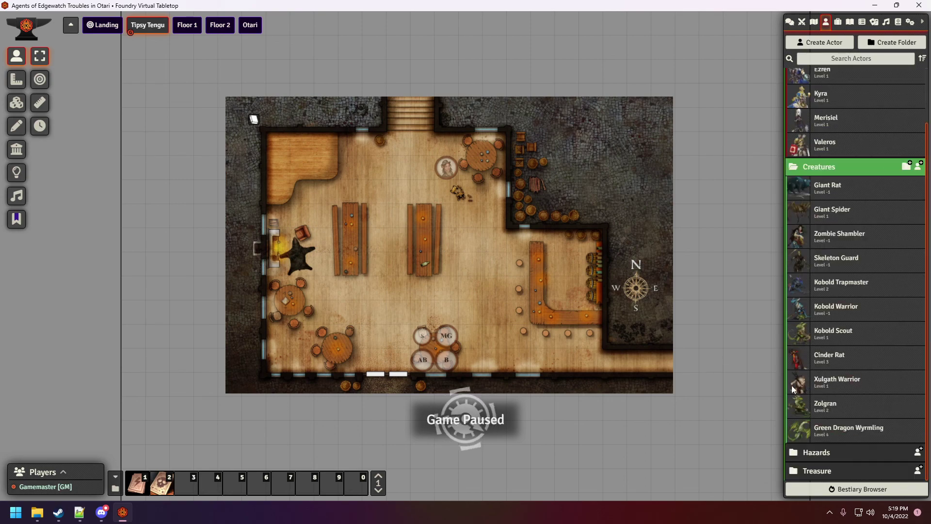
scroll(773, 136, up, 1)
scroll(805, 111, up, 2)
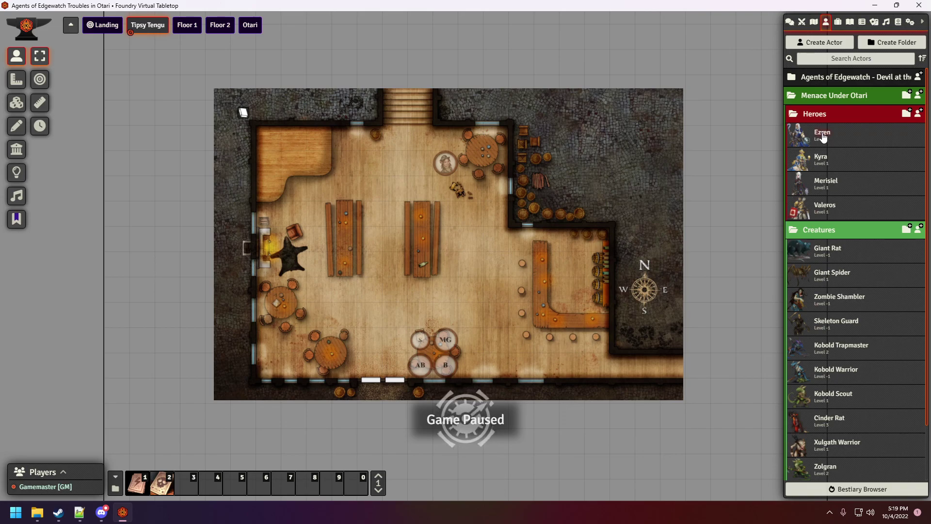
click(813, 96)
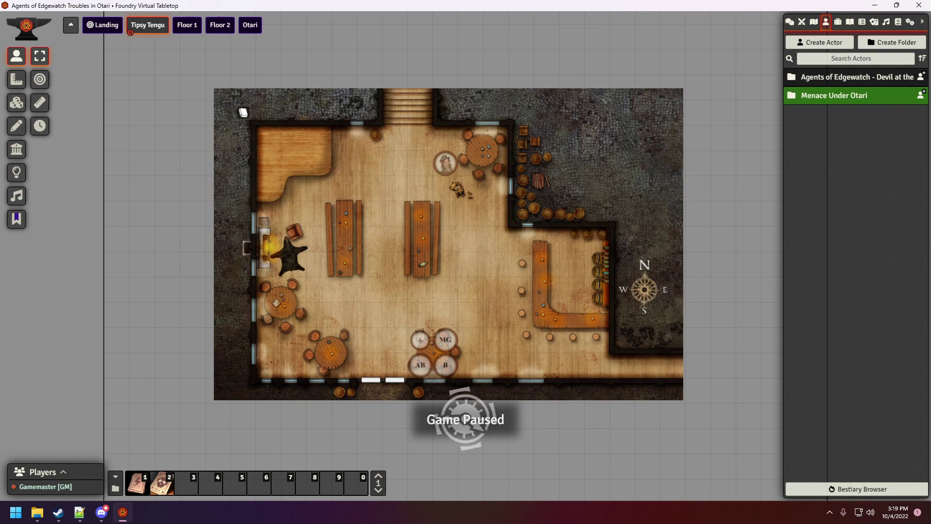
scroll(417, 349, up, 6)
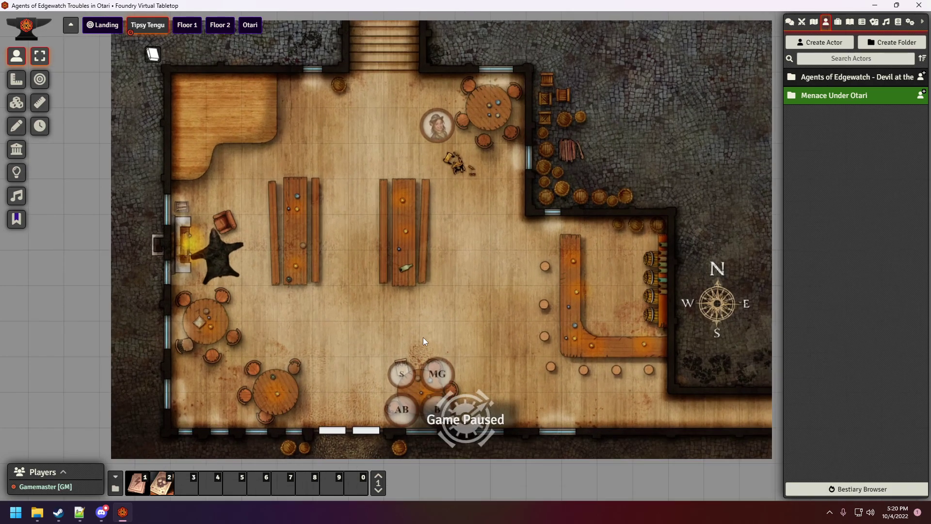
scroll(403, 344, down, 4)
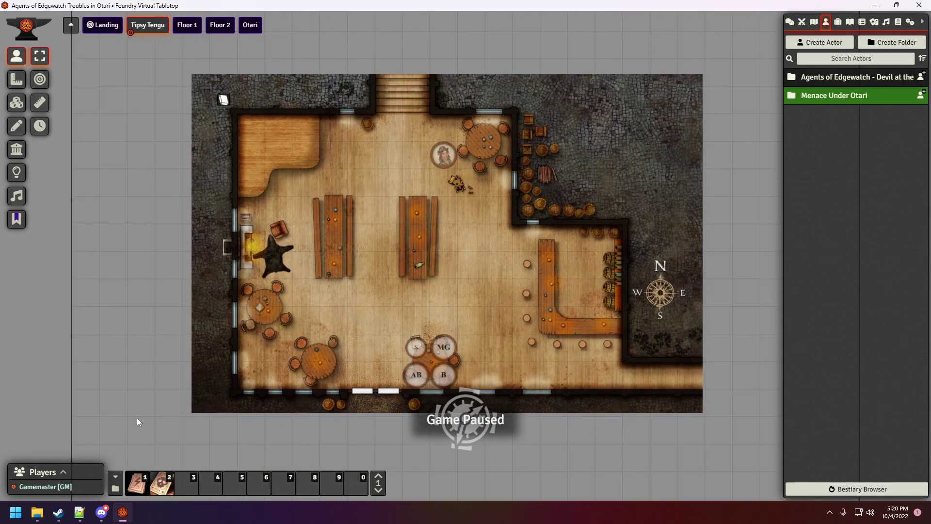